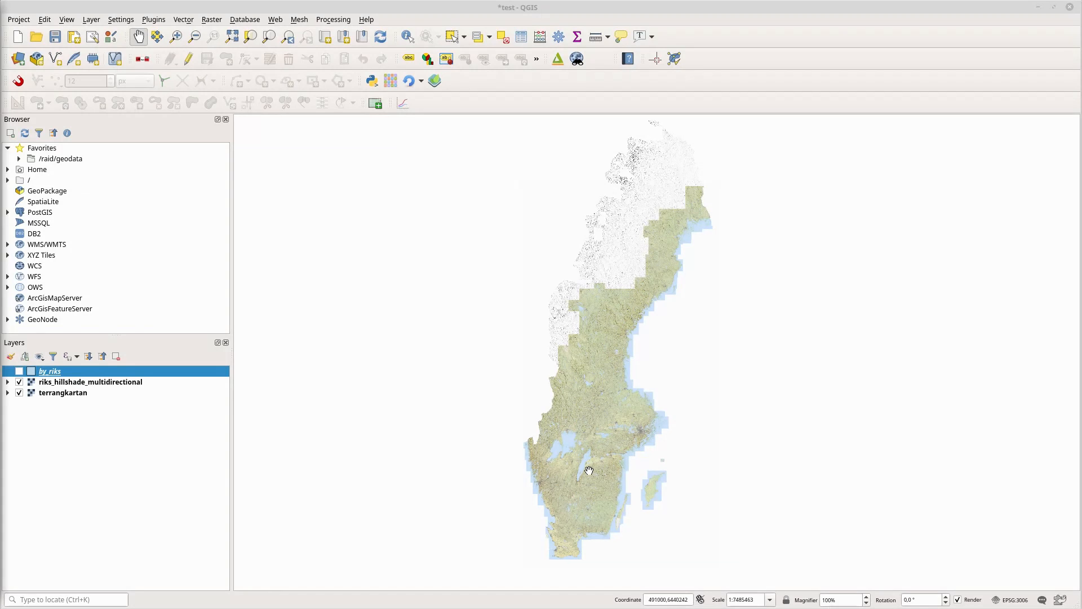
Examine the terrain map with hillshade across southern Sweden, ending close up on Malmö
{"action": "scroll", "coordinate": [597, 470], "scroll_direction": "up", "scroll_amount": 5}
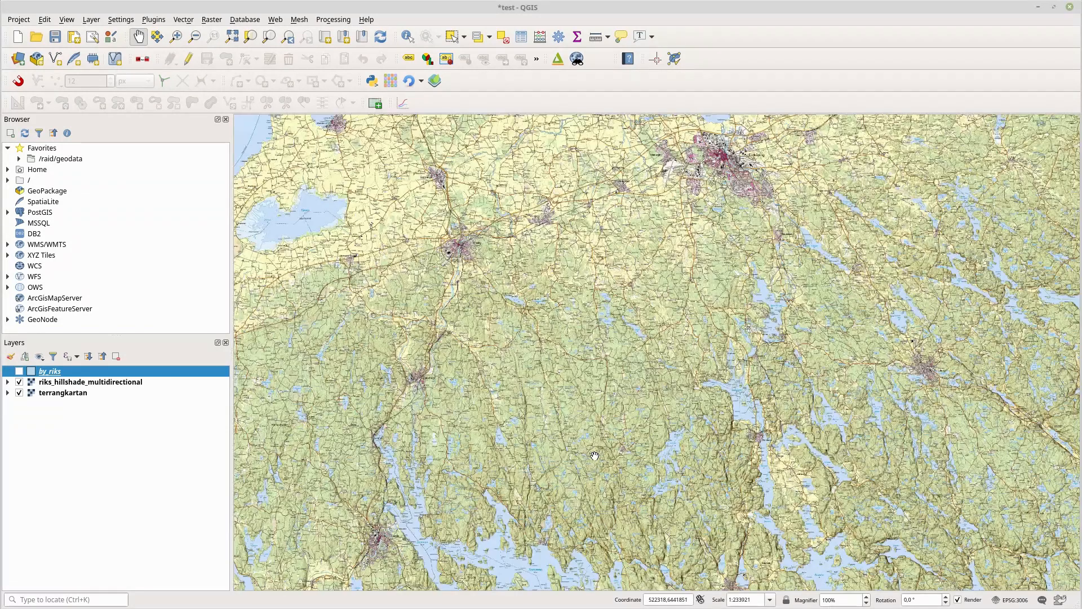
{"action": "scroll", "coordinate": [598, 468], "scroll_direction": "down", "scroll_amount": 3}
{"action": "scroll", "coordinate": [605, 349], "scroll_direction": "up", "scroll_amount": 2}
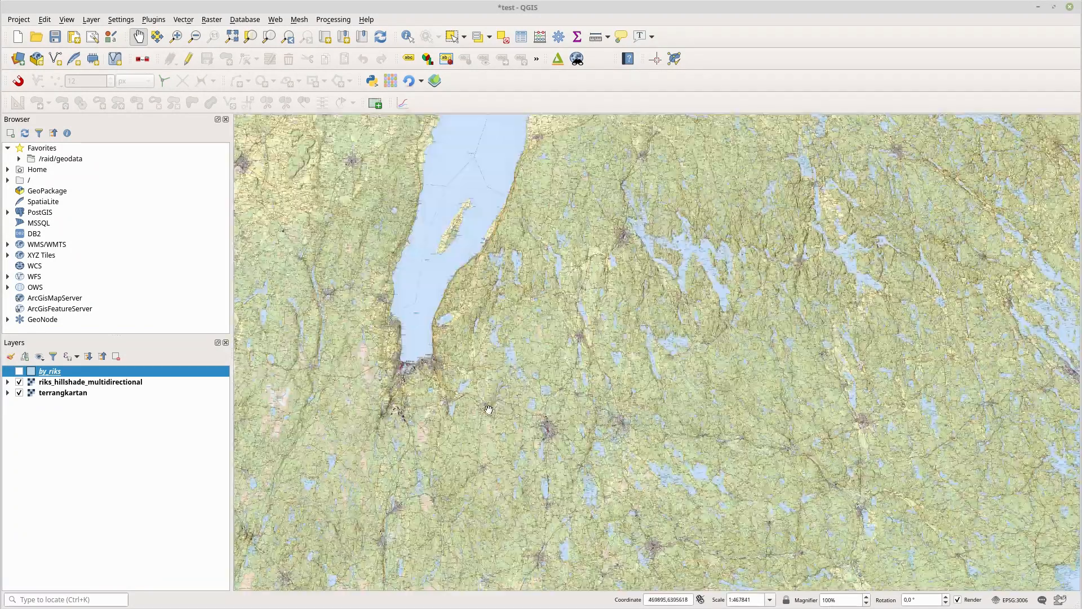
{"action": "scroll", "coordinate": [525, 426], "scroll_direction": "down", "scroll_amount": 4}
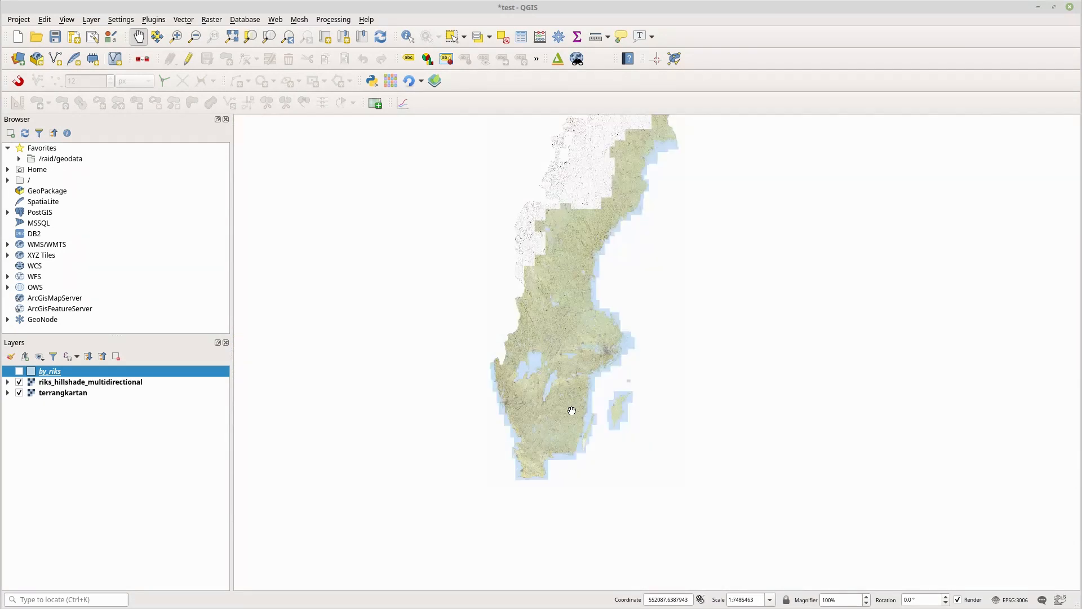
{"action": "scroll", "coordinate": [567, 430], "scroll_direction": "up", "scroll_amount": 6}
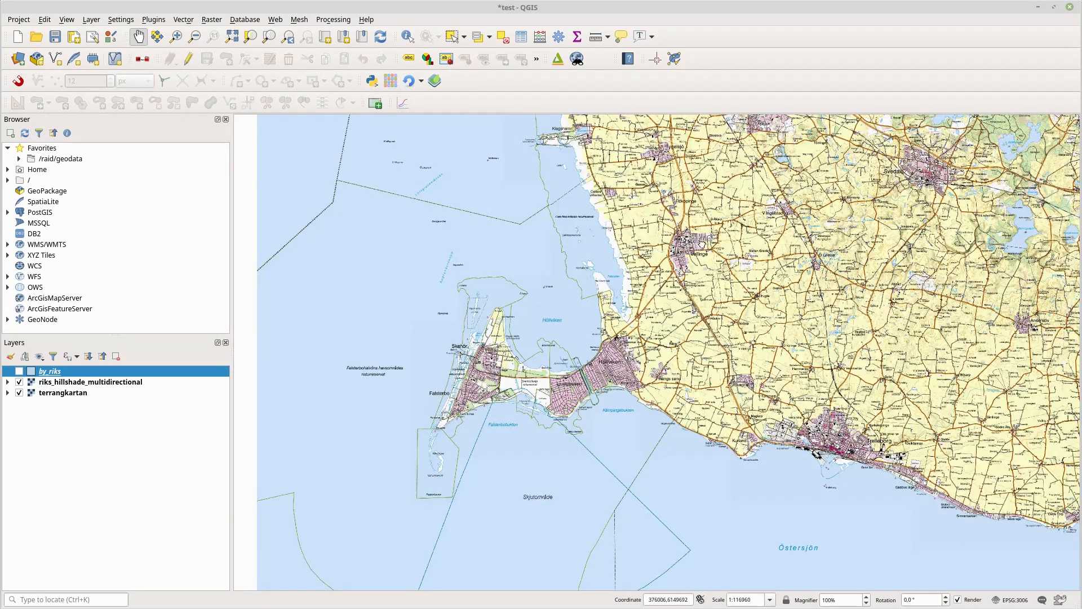
{"action": "scroll", "coordinate": [601, 365], "scroll_direction": "down", "scroll_amount": 2}
{"action": "scroll", "coordinate": [606, 249], "scroll_direction": "up", "scroll_amount": 2}
{"action": "scroll", "coordinate": [606, 248], "scroll_direction": "up", "scroll_amount": 2}
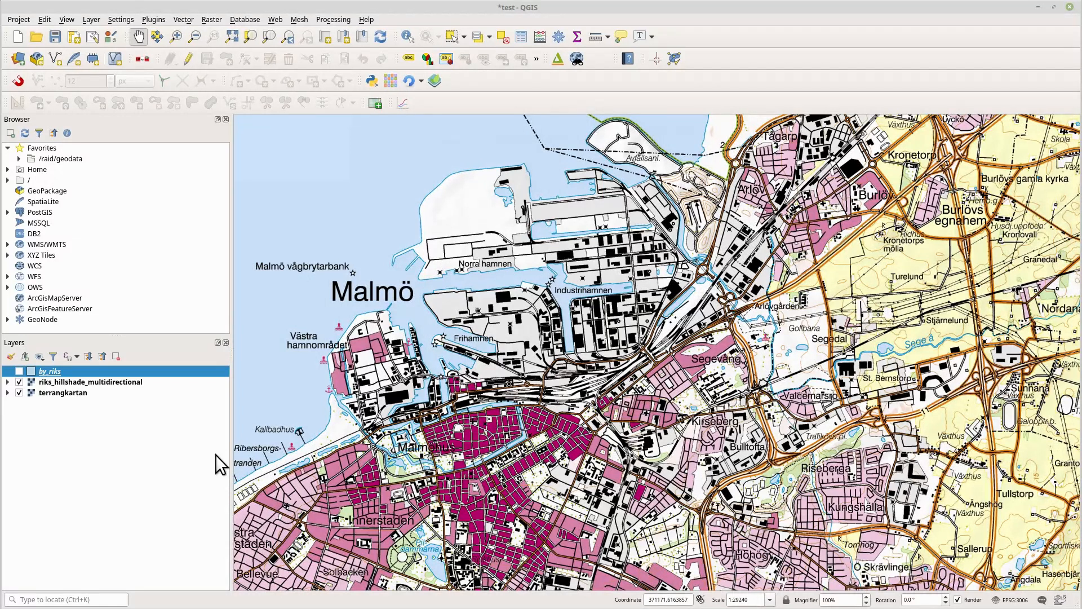
Turn on the by_riks layer and bring a single building with its side measurements into close view in Malmö's harbour area
{"action": "left_click", "coordinate": [20, 371]}
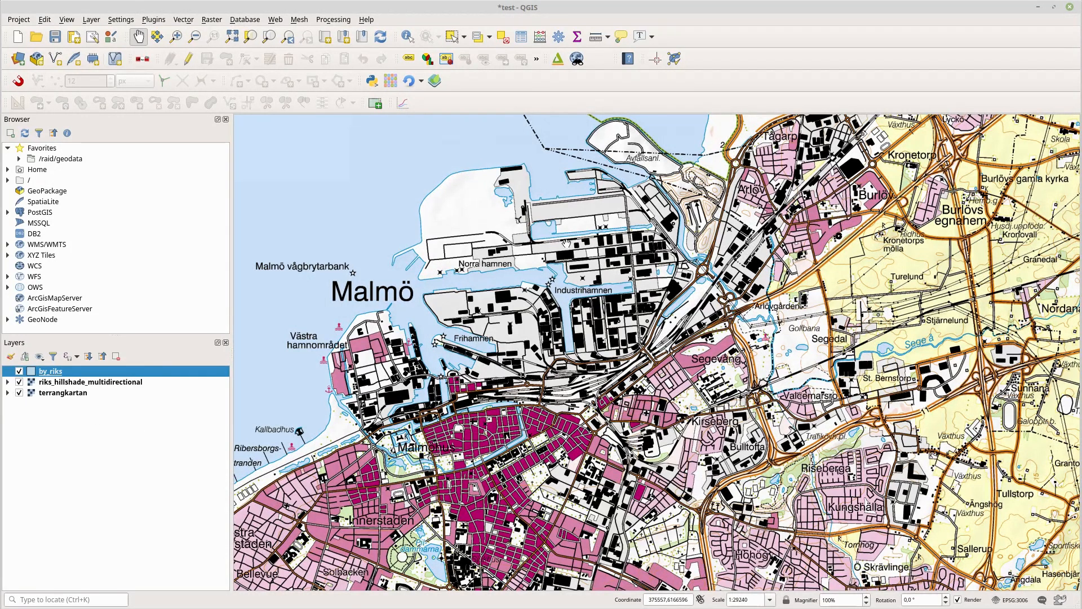
{"action": "scroll", "coordinate": [630, 265], "scroll_direction": "up", "scroll_amount": 3}
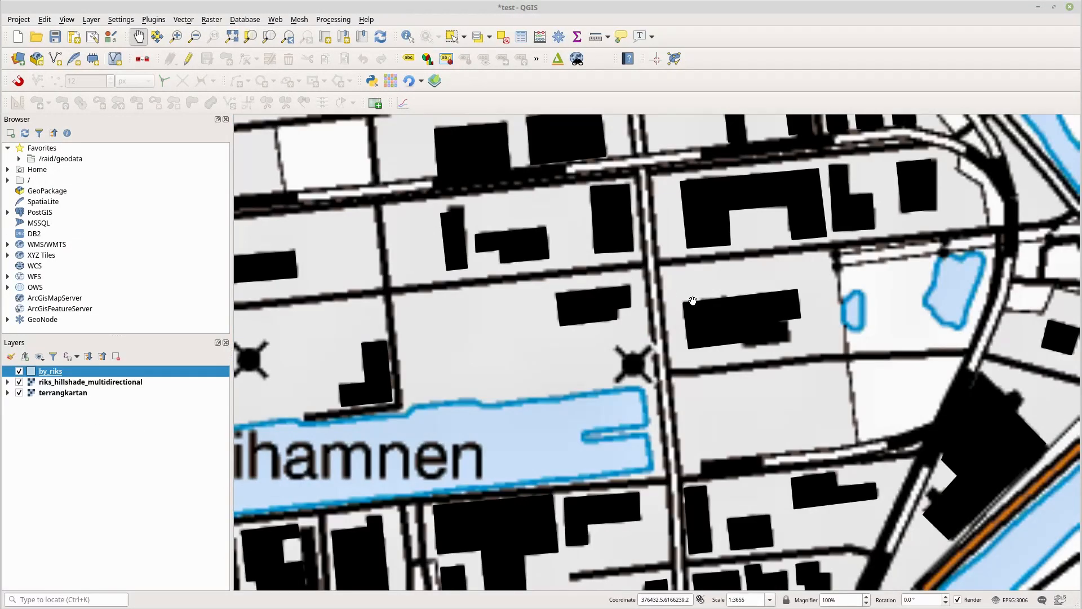
{"action": "scroll", "coordinate": [778, 316], "scroll_direction": "up", "scroll_amount": 2}
{"action": "left_click_drag", "start_coordinate": [679, 344], "coordinate": [715, 431]}
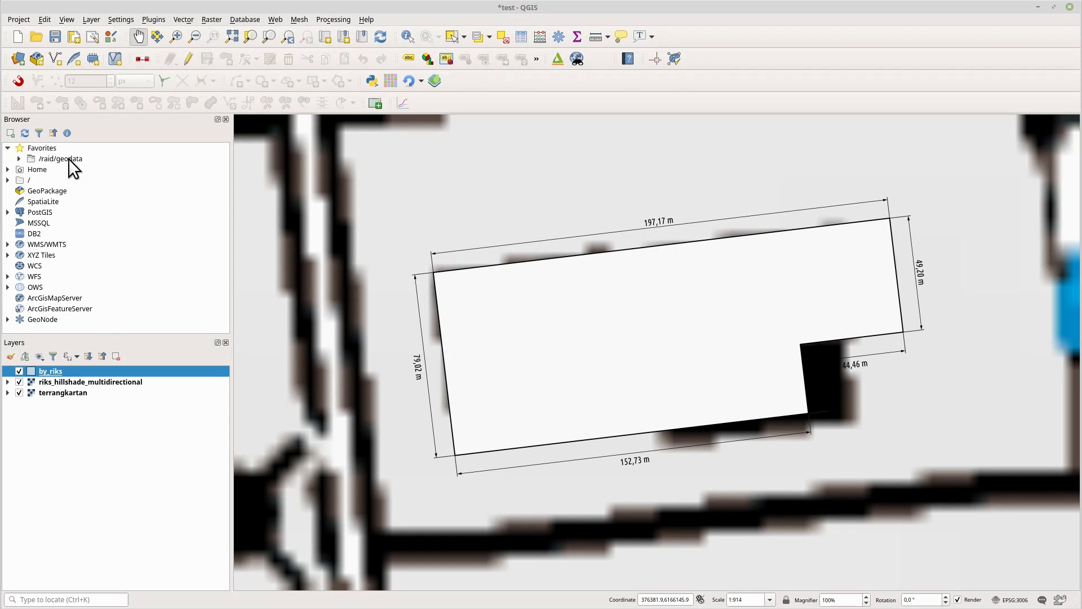
{"action": "left_click", "coordinate": [19, 159]}
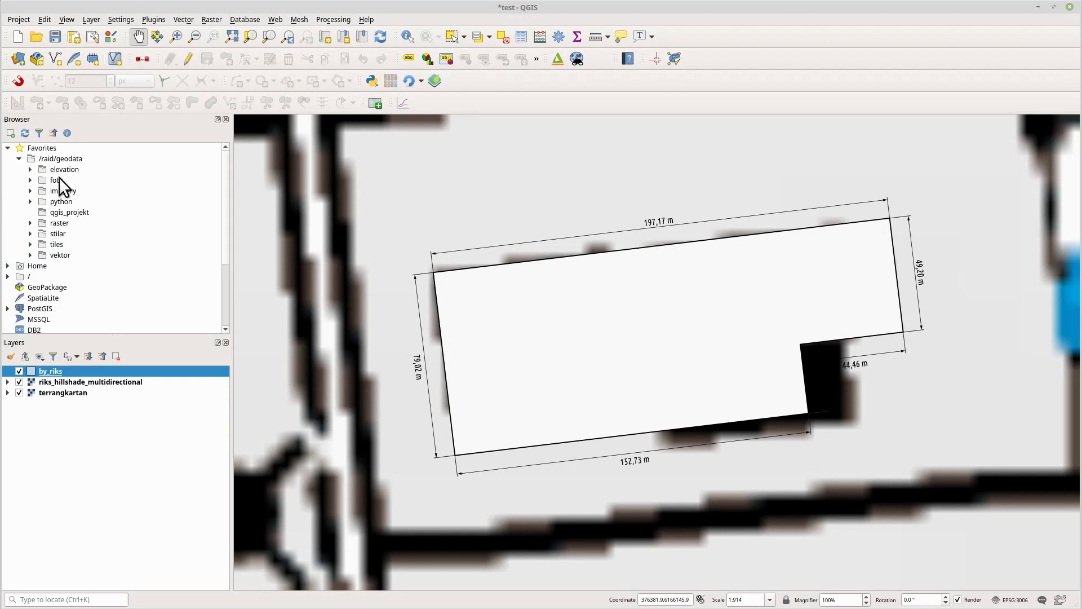
{"action": "left_click", "coordinate": [19, 159]}
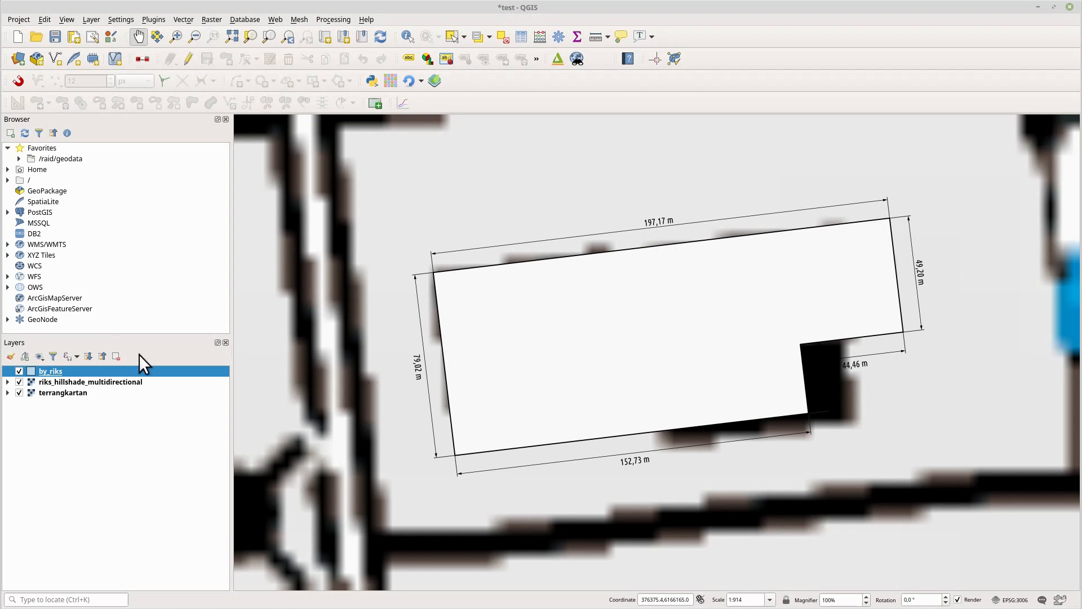
Keep the project's save paths set to absolute in the project properties and save the project
{"action": "left_click", "coordinate": [20, 20]}
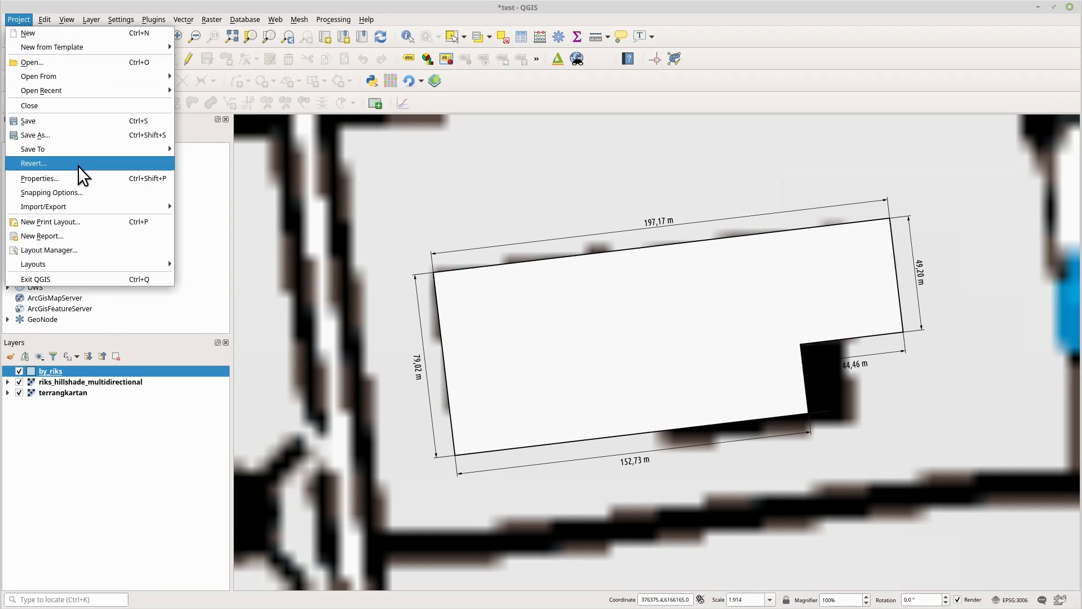
{"action": "mouse_move", "coordinate": [94, 147]}
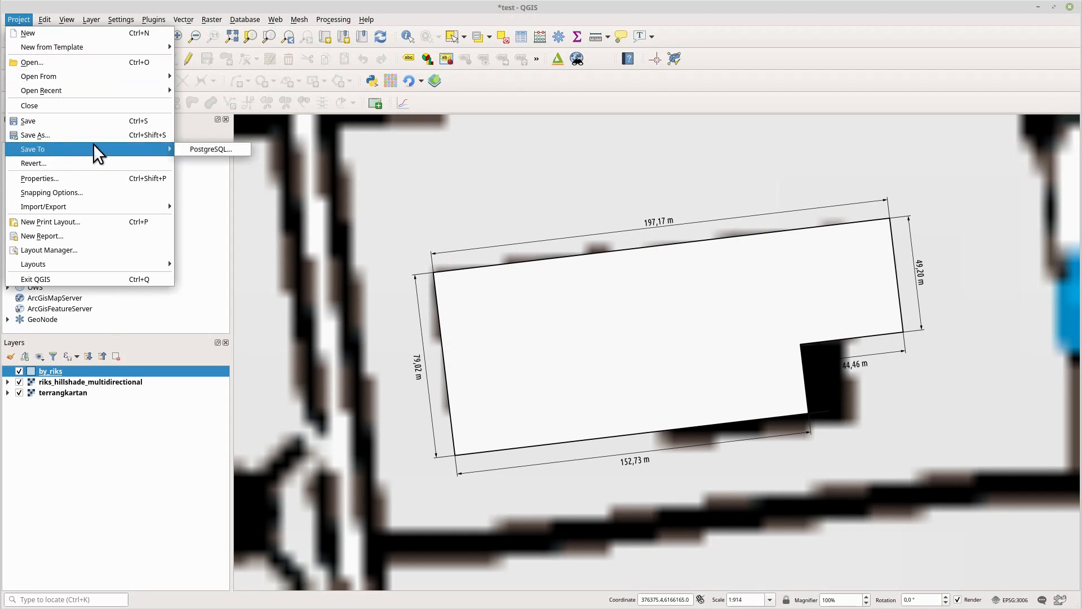
{"action": "left_click", "coordinate": [55, 180]}
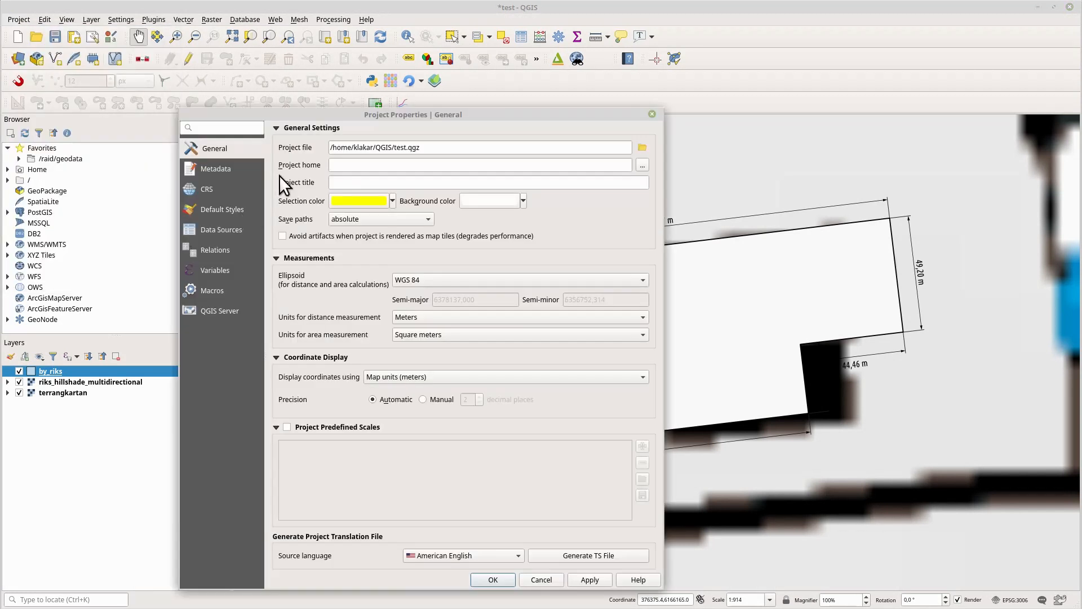
{"action": "left_click", "coordinate": [428, 219]}
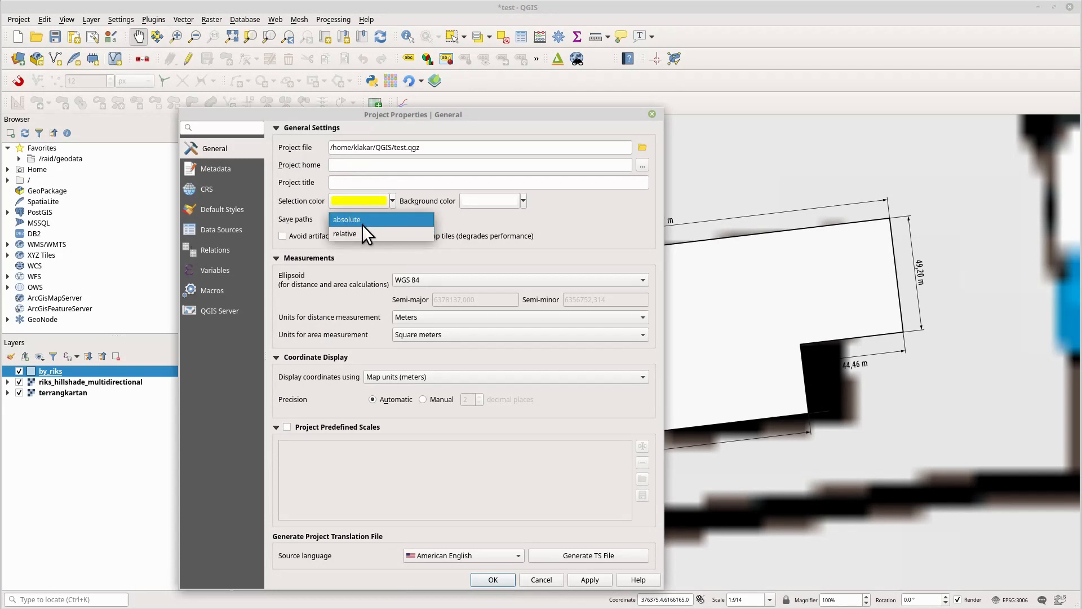
{"action": "left_click", "coordinate": [479, 219]}
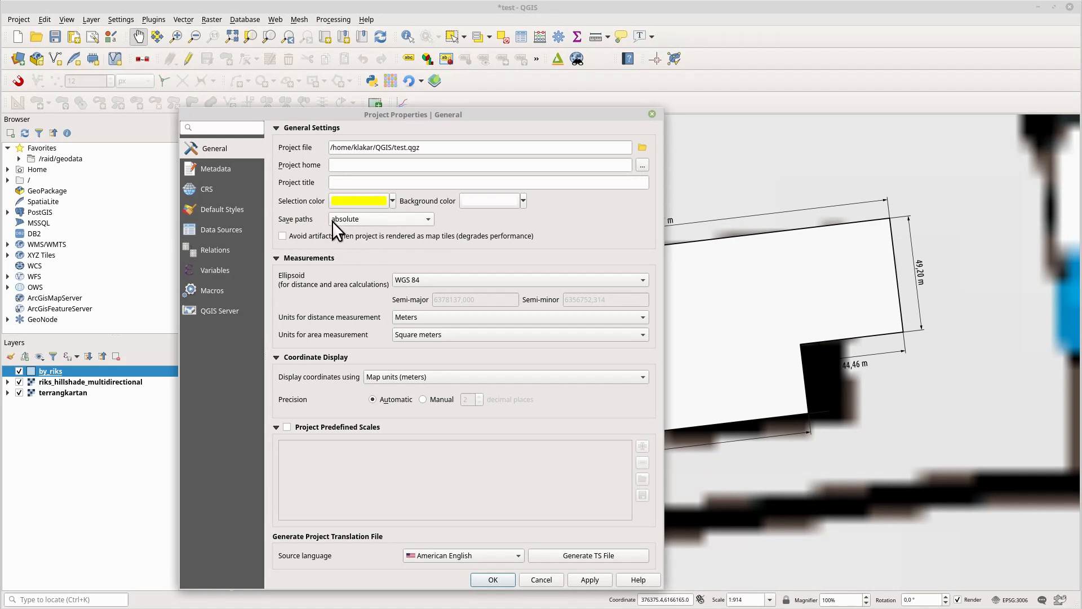
{"action": "left_click", "coordinate": [493, 580]}
{"action": "left_click", "coordinate": [54, 36]}
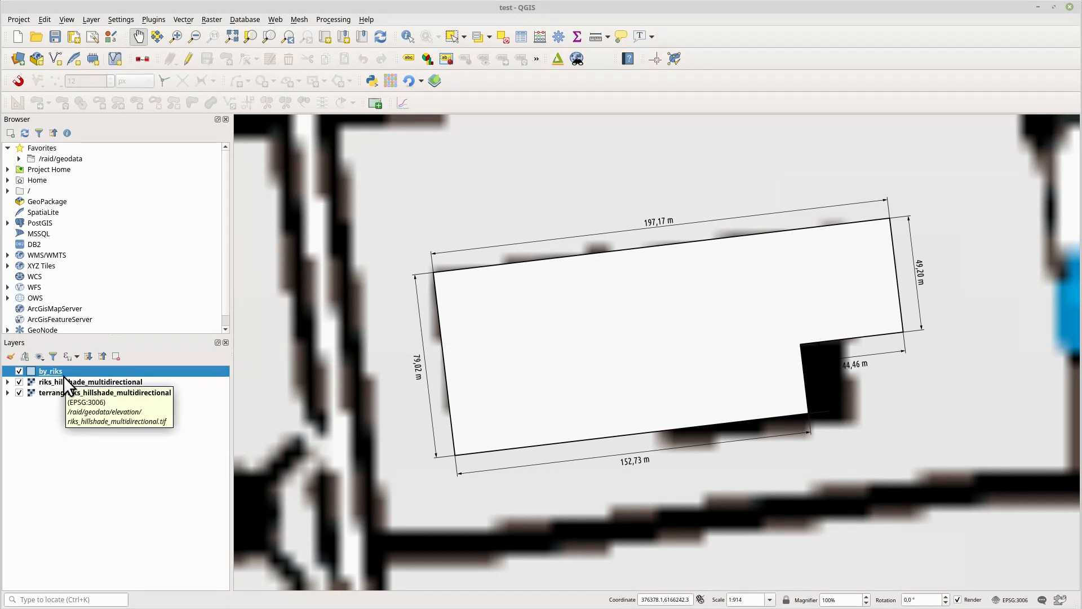
Rename the by_riks layer to "Buildings with measurements"
{"action": "key", "text": "F2"}
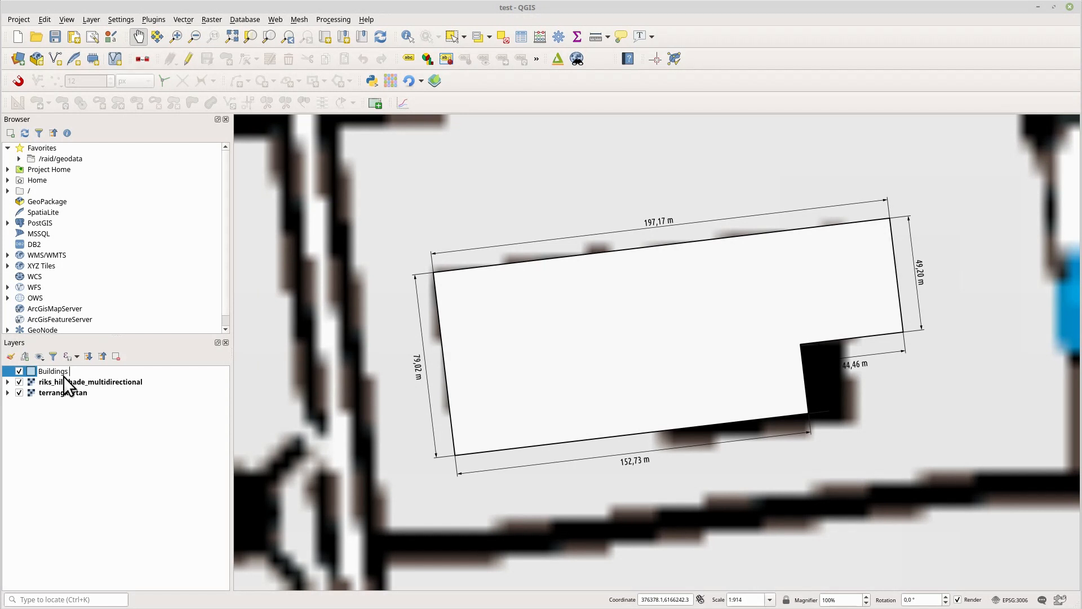
{"action": "type", "text": "Buildings with measurements"}
{"action": "key", "text": "Return"}
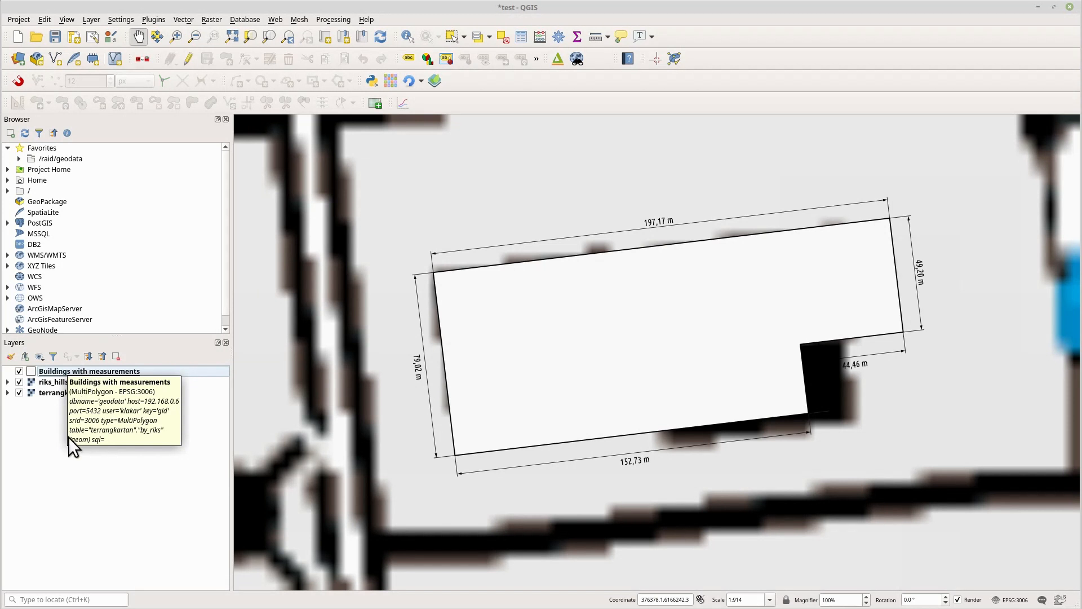
Give the layer list more height by shrinking the file browser area above it
{"action": "right_click", "coordinate": [115, 374]}
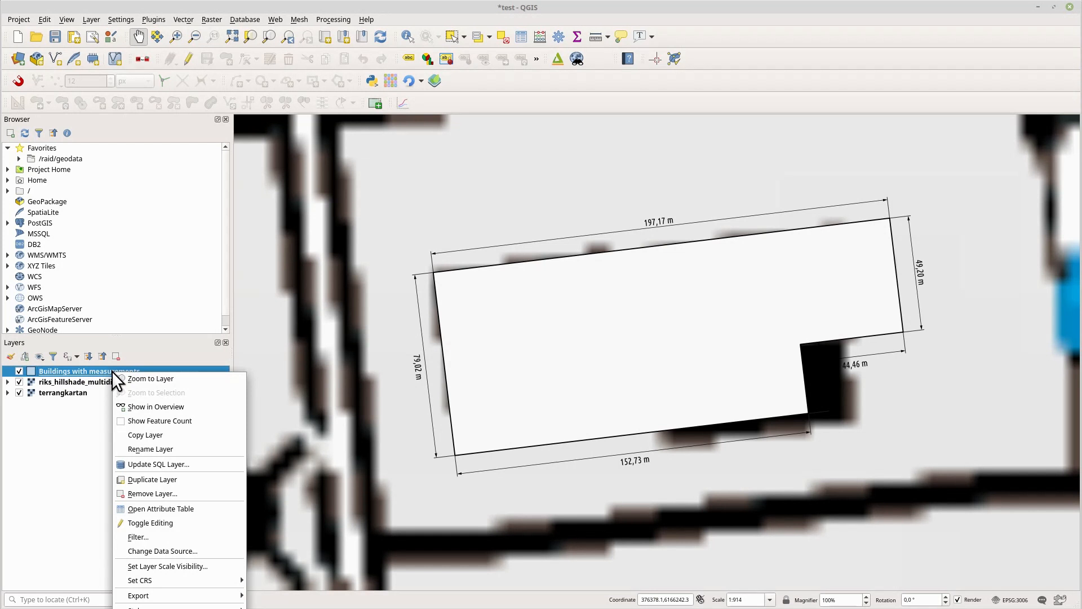
{"action": "mouse_move", "coordinate": [195, 593]}
{"action": "left_click", "coordinate": [81, 360]}
{"action": "left_click_drag", "start_coordinate": [103, 335], "coordinate": [101, 270]}
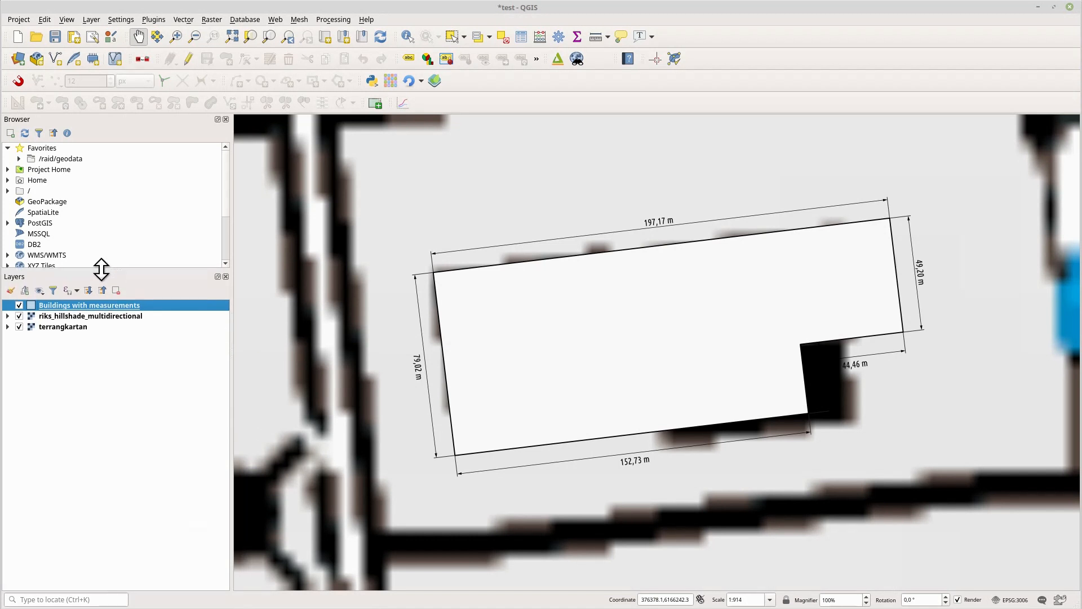
{"action": "right_click", "coordinate": [93, 305]}
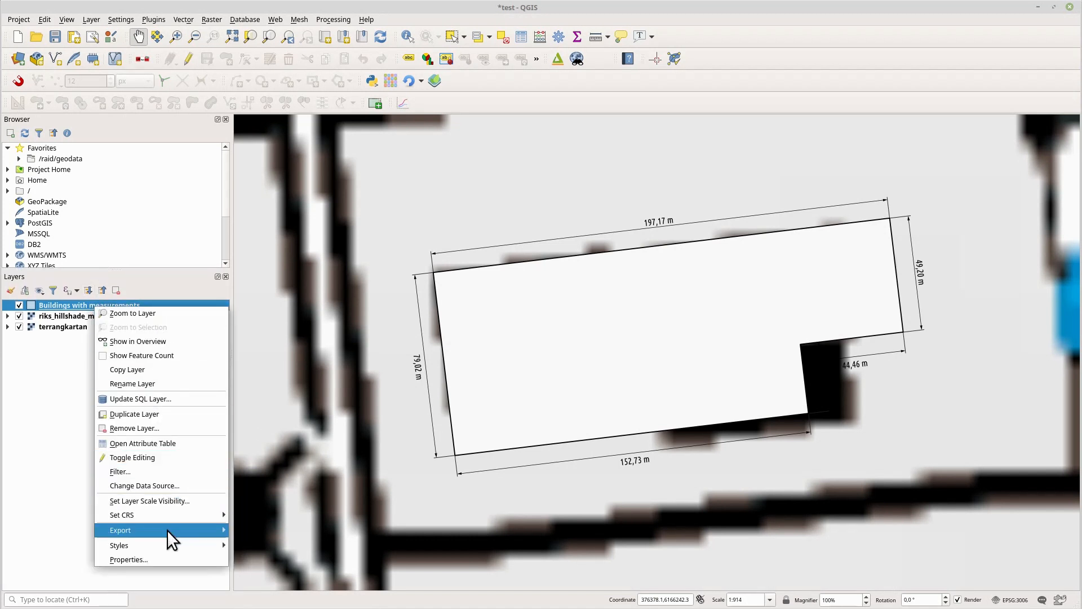
{"action": "mouse_move", "coordinate": [172, 532]}
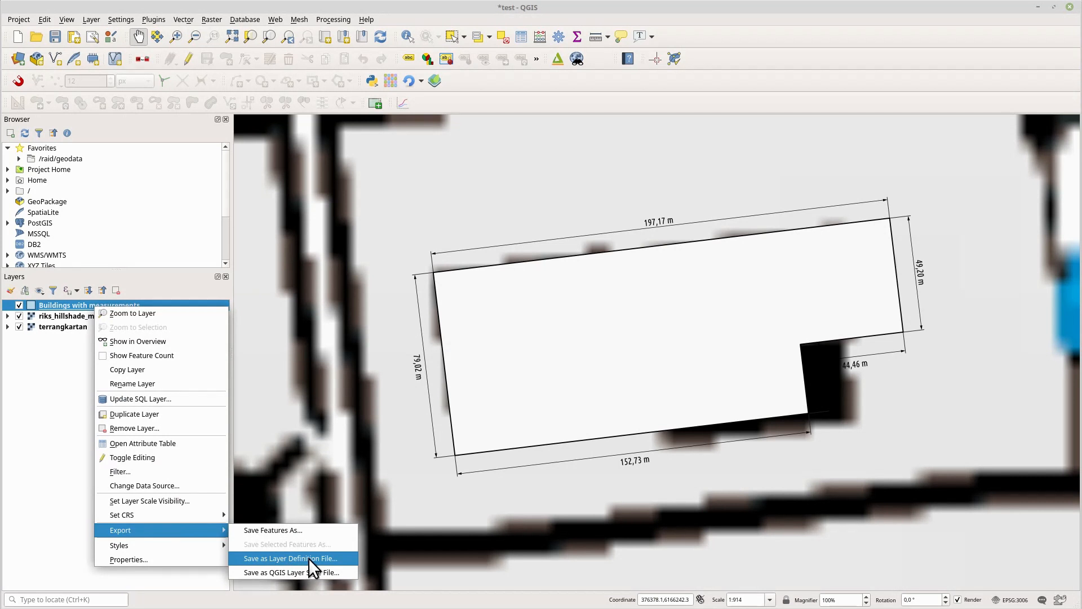
{"action": "left_click", "coordinate": [34, 417]}
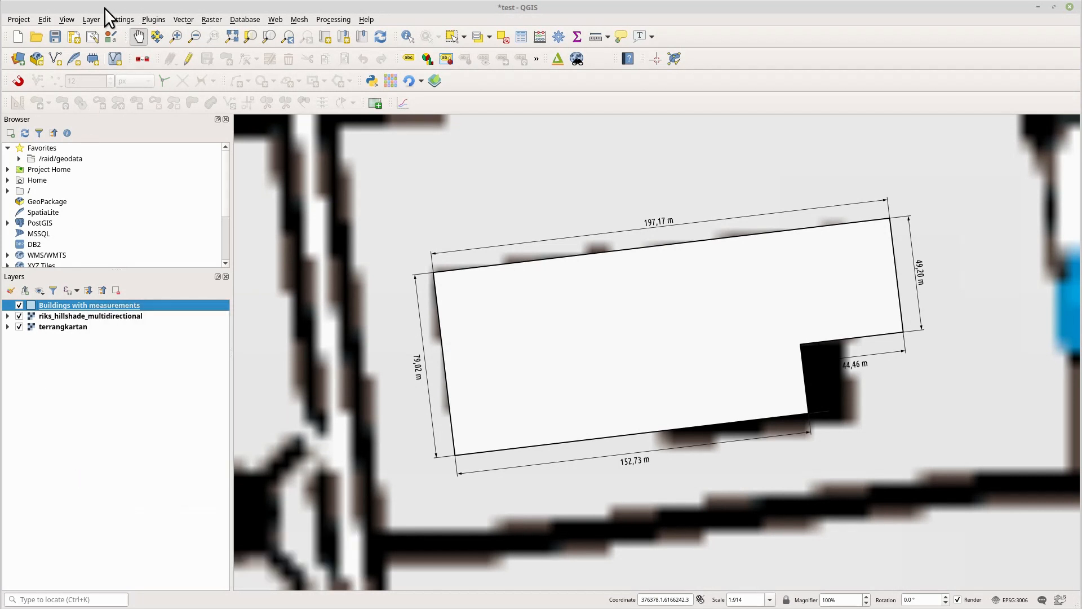
Start saving the Buildings with measurements layer as a layer definition file and create a "Useful Layers" folder inside the QGIS folder
{"action": "left_click", "coordinate": [90, 19]}
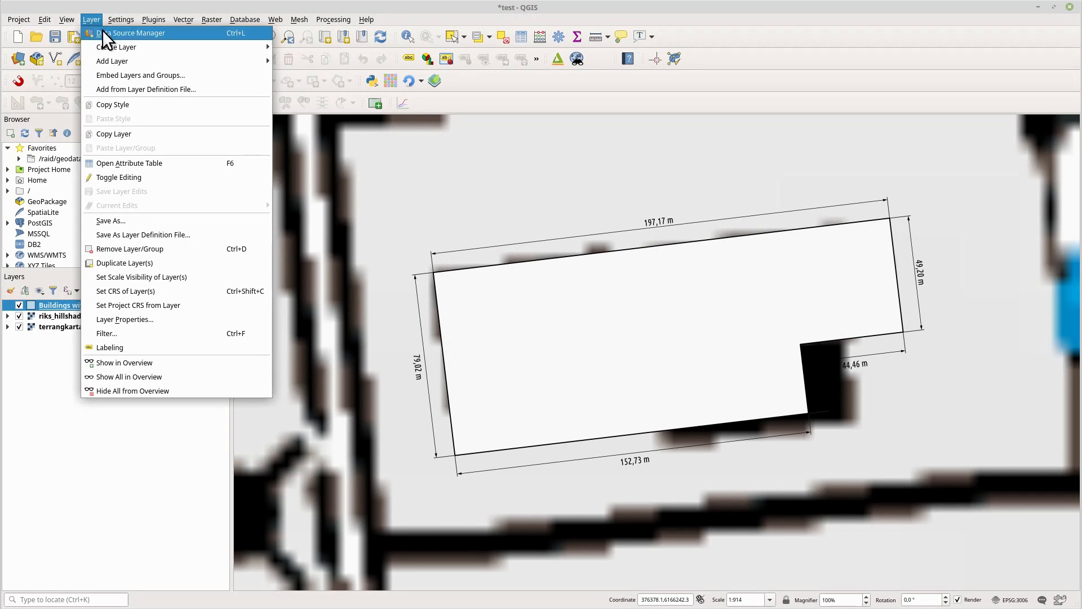
{"action": "left_click", "coordinate": [181, 237]}
{"action": "left_click_drag", "start_coordinate": [513, 171], "coordinate": [422, 202]}
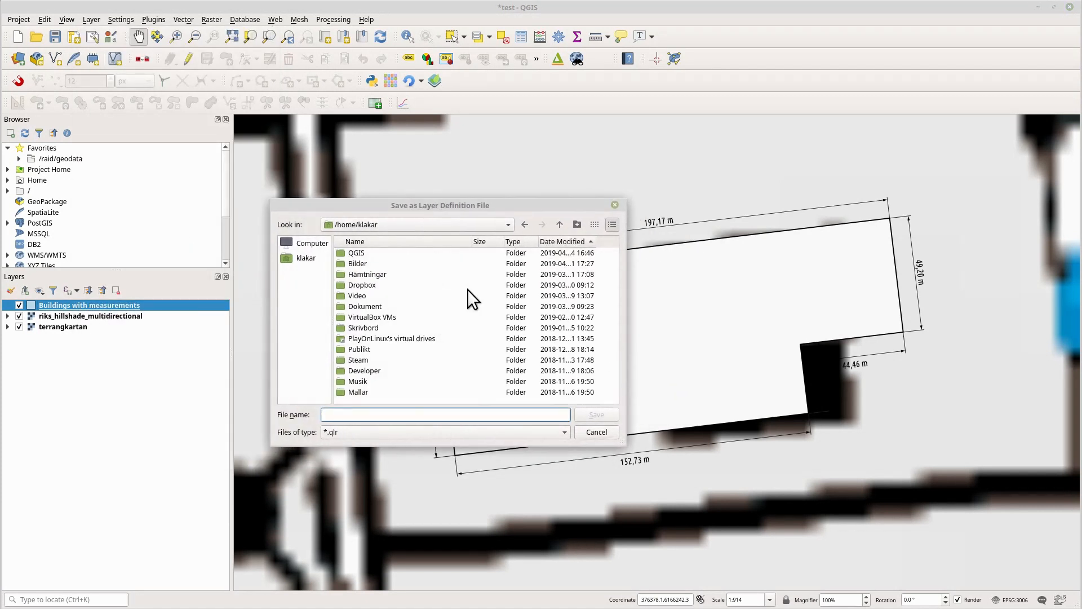
{"action": "double_click", "coordinate": [343, 252]}
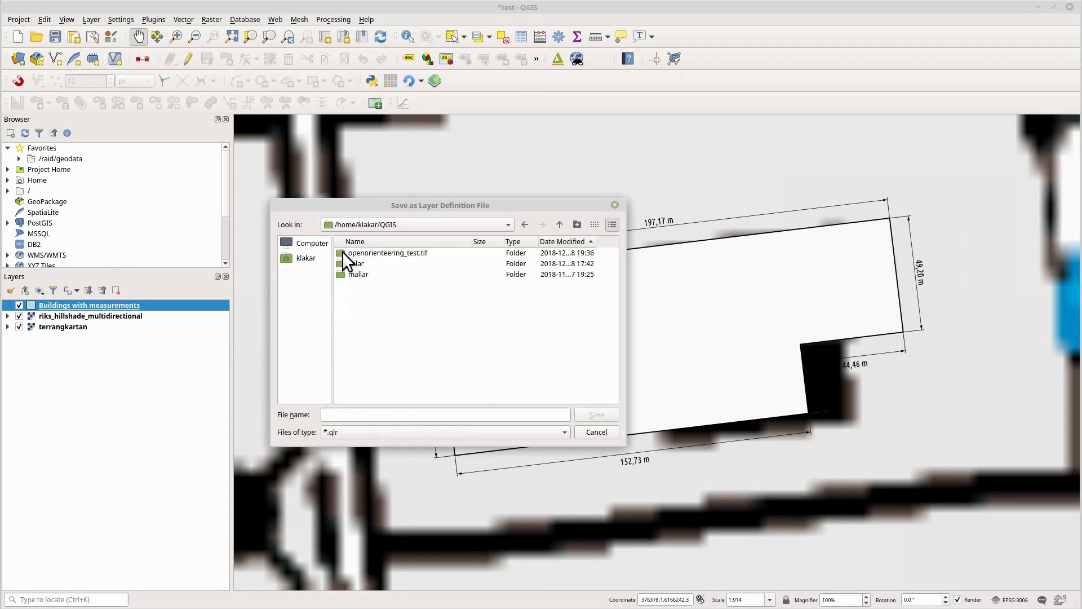
{"action": "left_click", "coordinate": [577, 226]}
{"action": "type", "text": "U"}
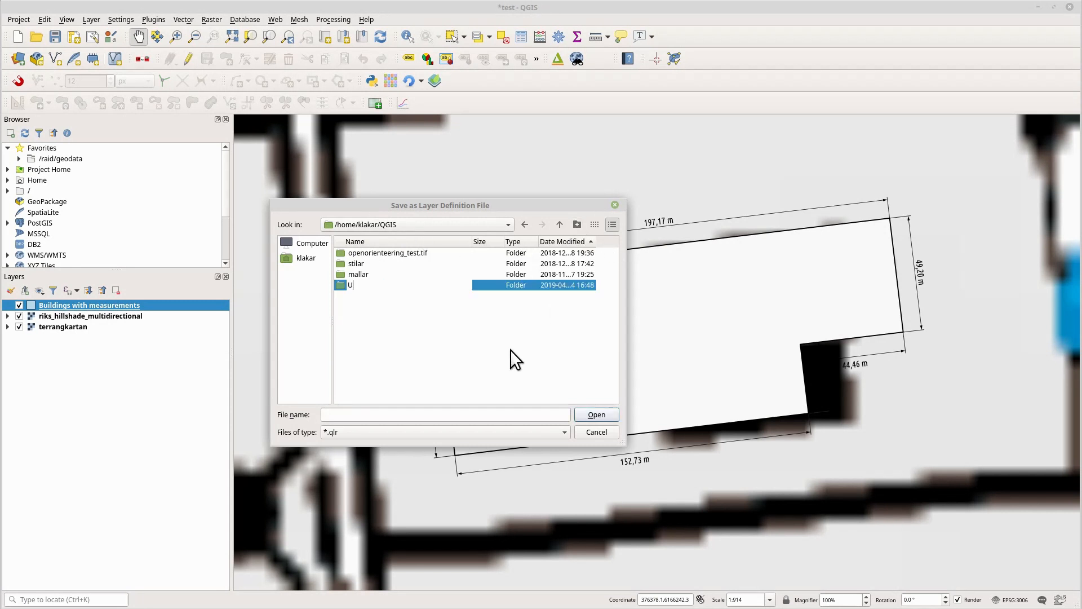
{"action": "type", "text": "seful Layers"}
{"action": "key", "text": "Return"}
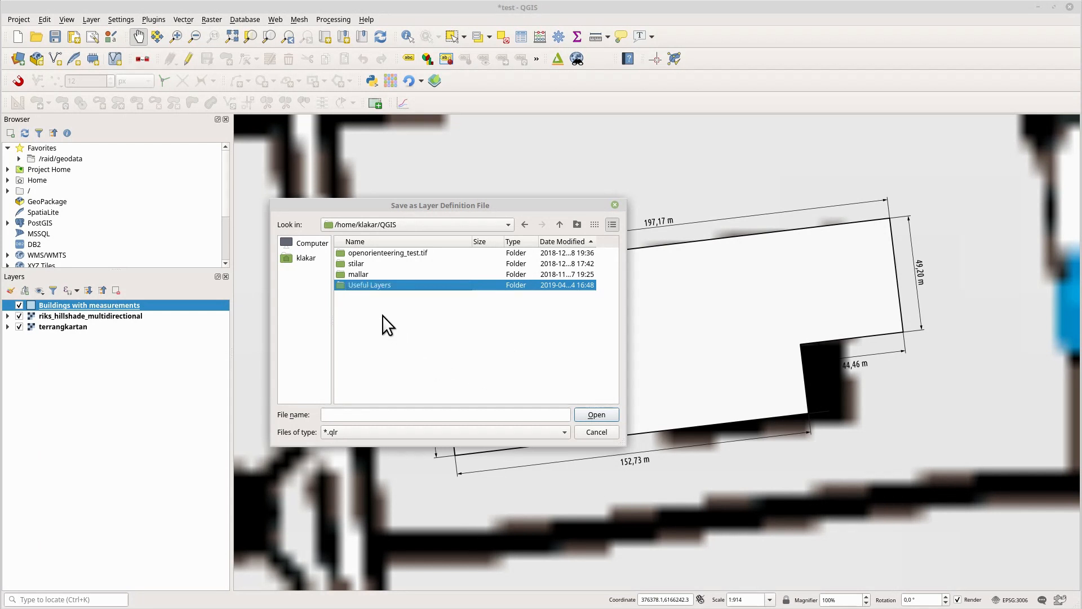
Save the layer definition file in the Useful Layers folder under the name "Buildings with measurements"
{"action": "double_click", "coordinate": [351, 287]}
{"action": "left_click", "coordinate": [411, 415]}
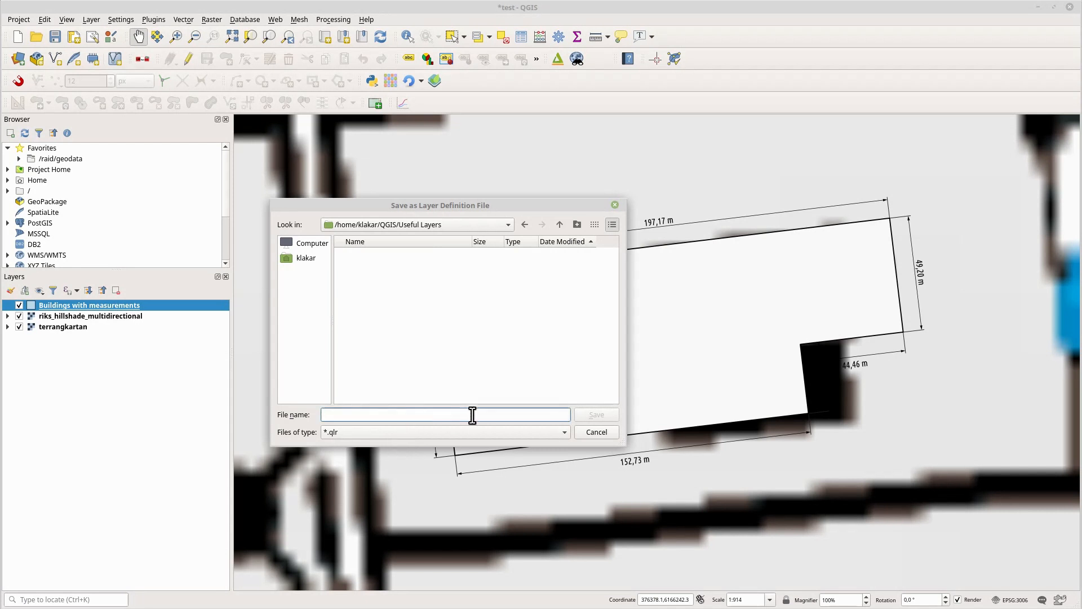
{"action": "type", "text": "Buildings with mea"}
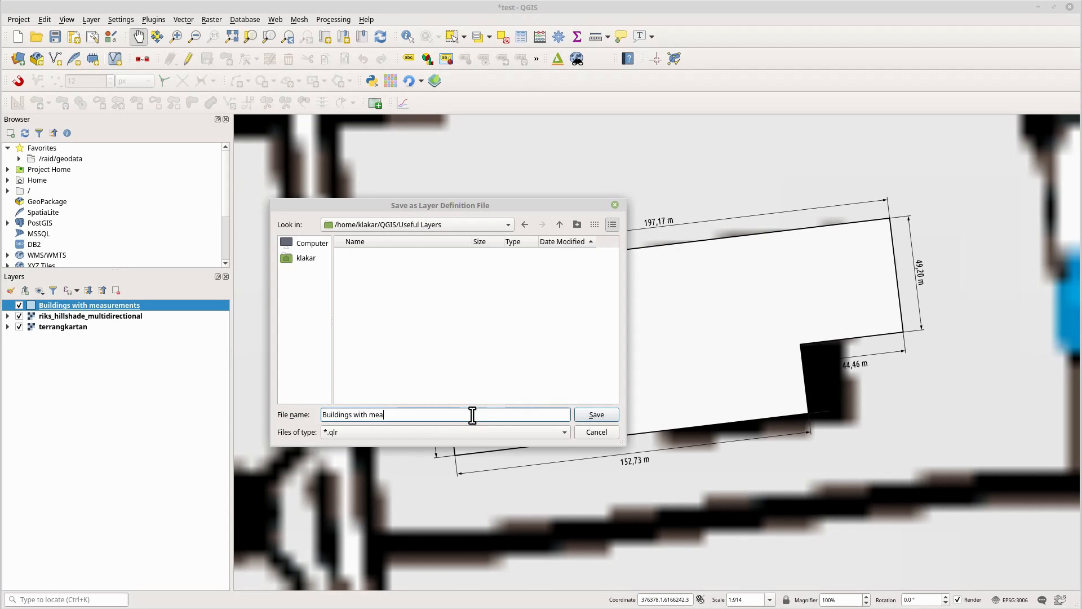
{"action": "type", "text": "surements"}
{"action": "left_click", "coordinate": [607, 415]}
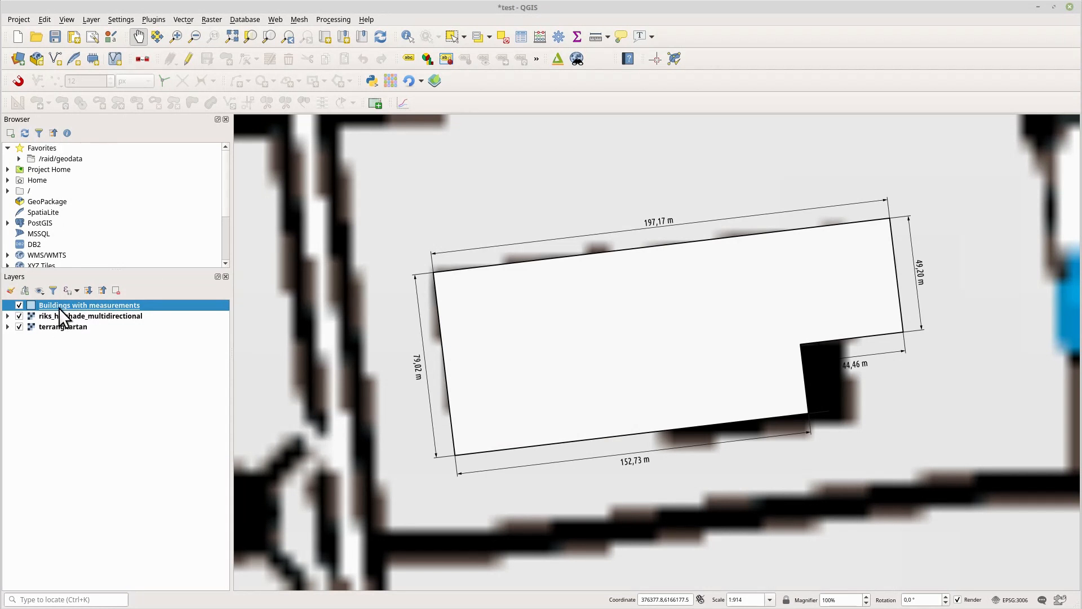
Create a new empty project, discarding the unsaved changes to the test project
{"action": "left_click", "coordinate": [18, 37]}
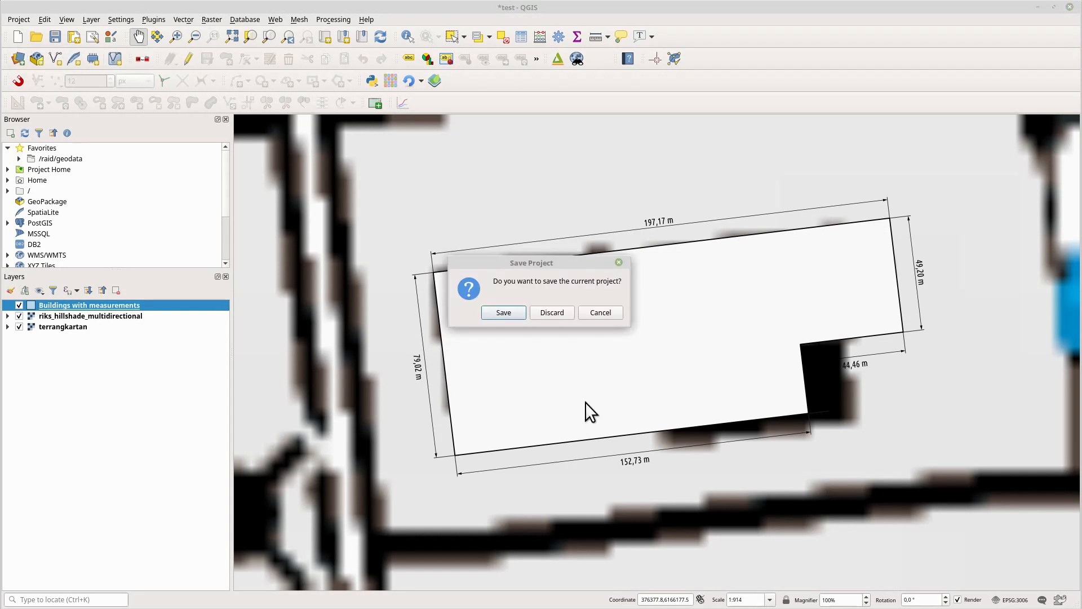
{"action": "left_click", "coordinate": [557, 312]}
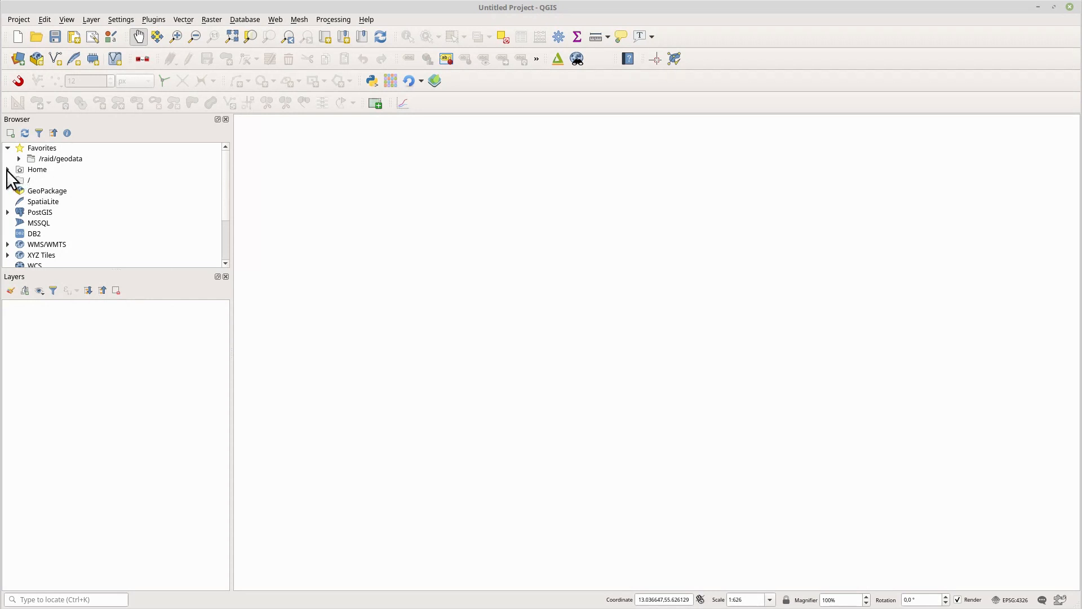
Expand the QGIS folder under Home in the browser, refresh it to list the Useful Layers folder, and cancel the database credentials request
{"action": "left_click", "coordinate": [9, 170]}
{"action": "scroll", "coordinate": [67, 218], "scroll_direction": "down", "scroll_amount": 3}
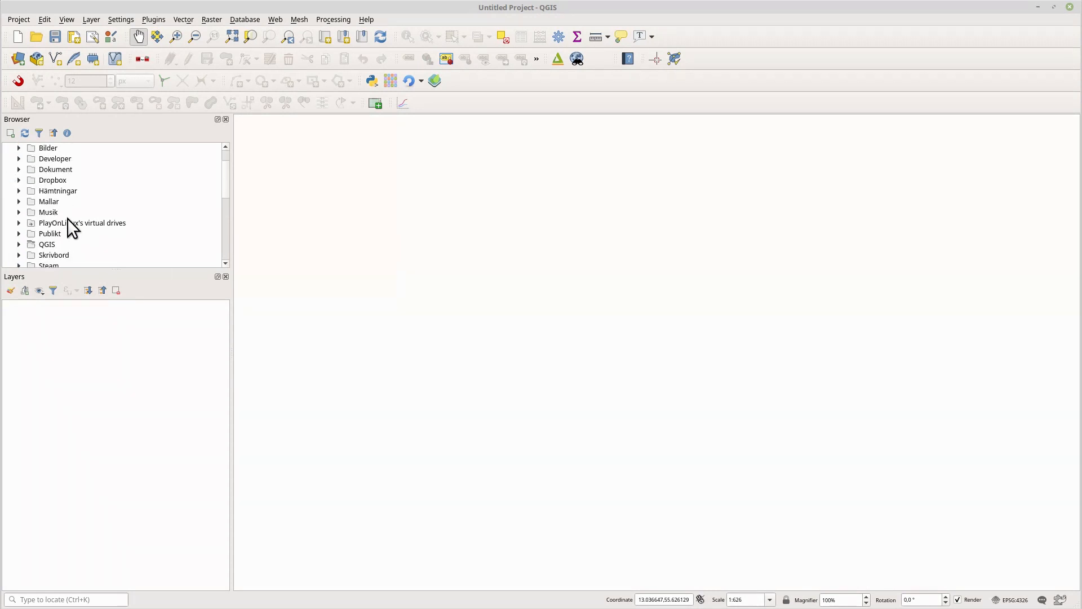
{"action": "left_click", "coordinate": [19, 180]}
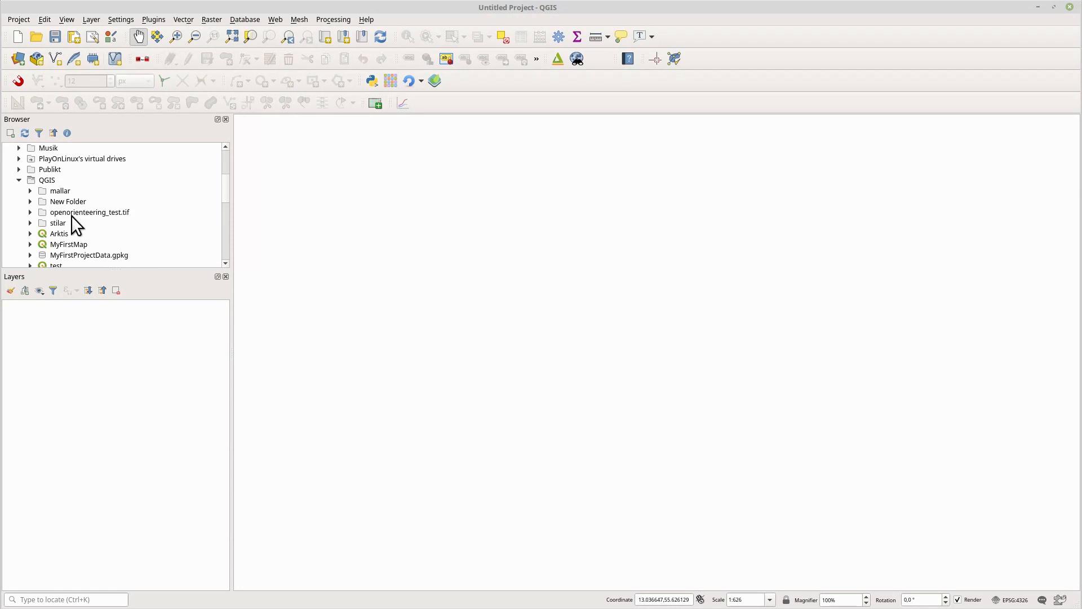
{"action": "scroll", "coordinate": [97, 206], "scroll_direction": "down", "scroll_amount": 2}
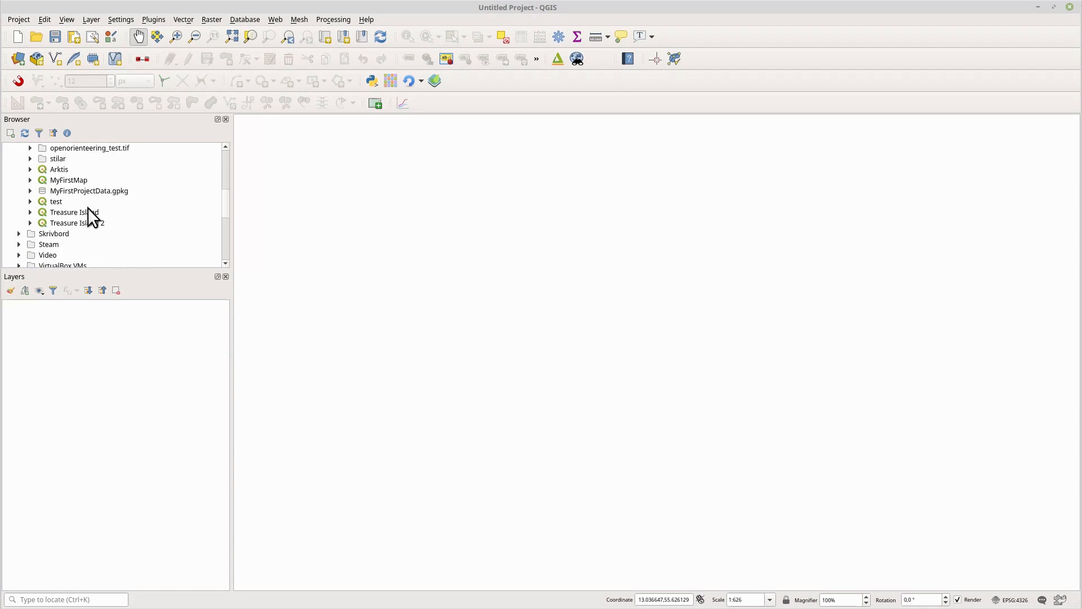
{"action": "scroll", "coordinate": [87, 217], "scroll_direction": "up", "scroll_amount": 1}
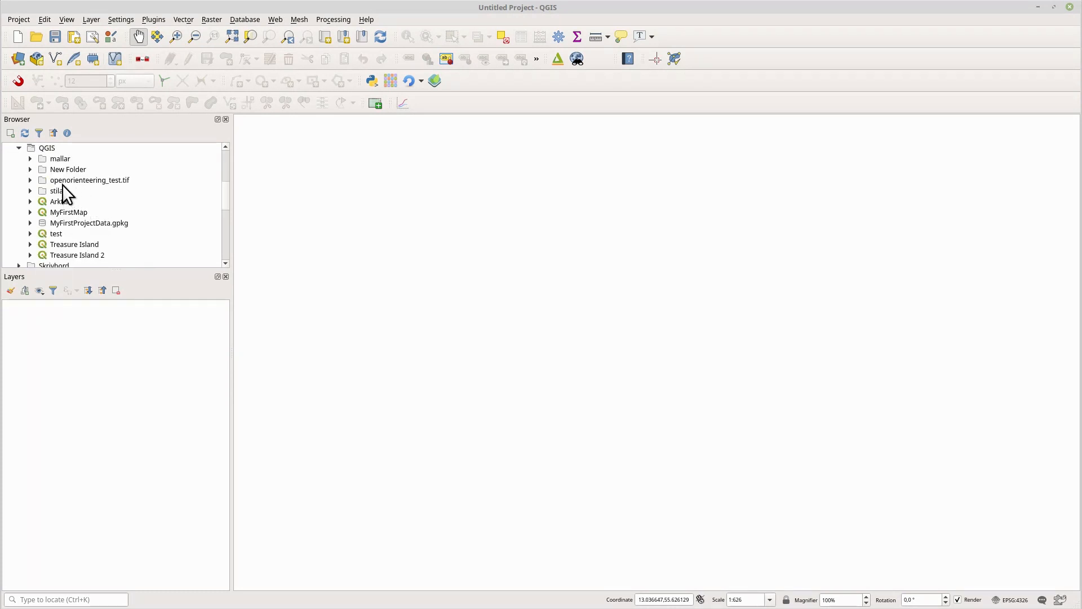
{"action": "left_click", "coordinate": [25, 133]}
{"action": "left_click", "coordinate": [70, 192]}
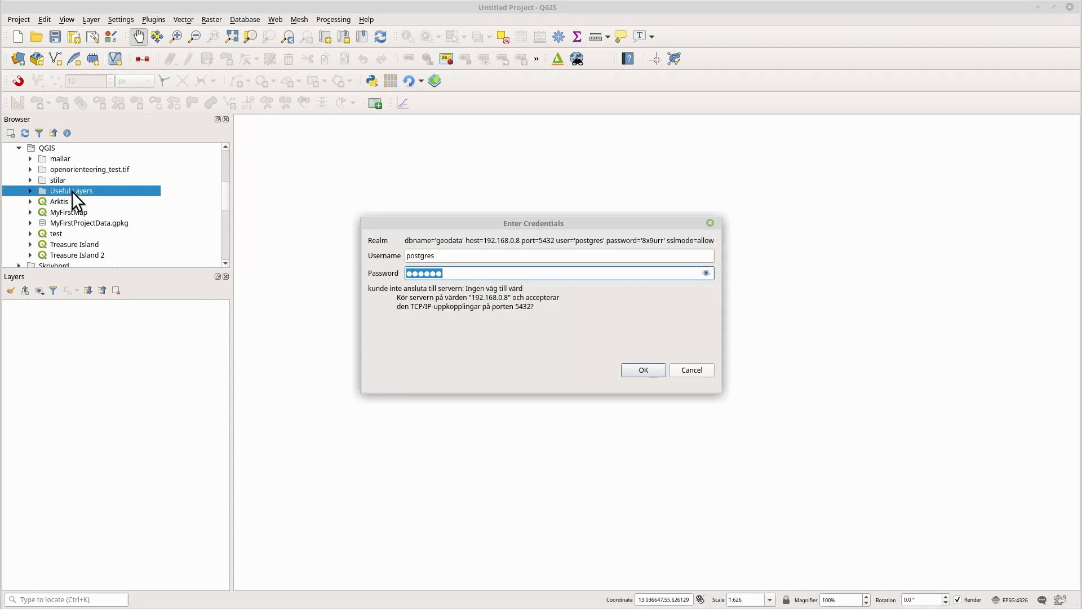
{"action": "left_click", "coordinate": [704, 370]}
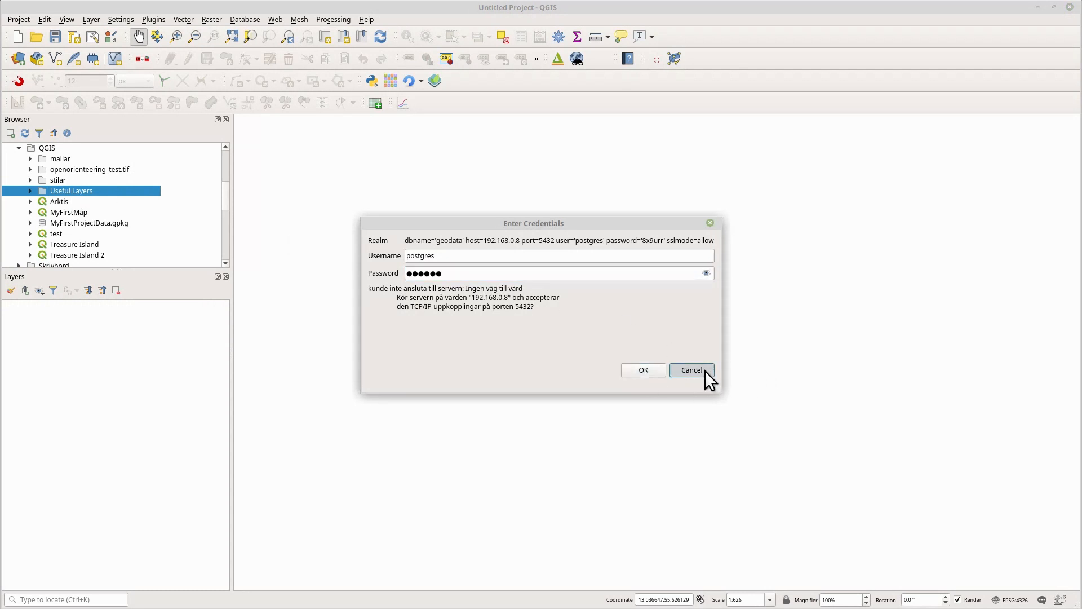
Add the Useful Layers folder to the browser favorites and collapse the QGIS and Home folders
{"action": "right_click", "coordinate": [84, 192]}
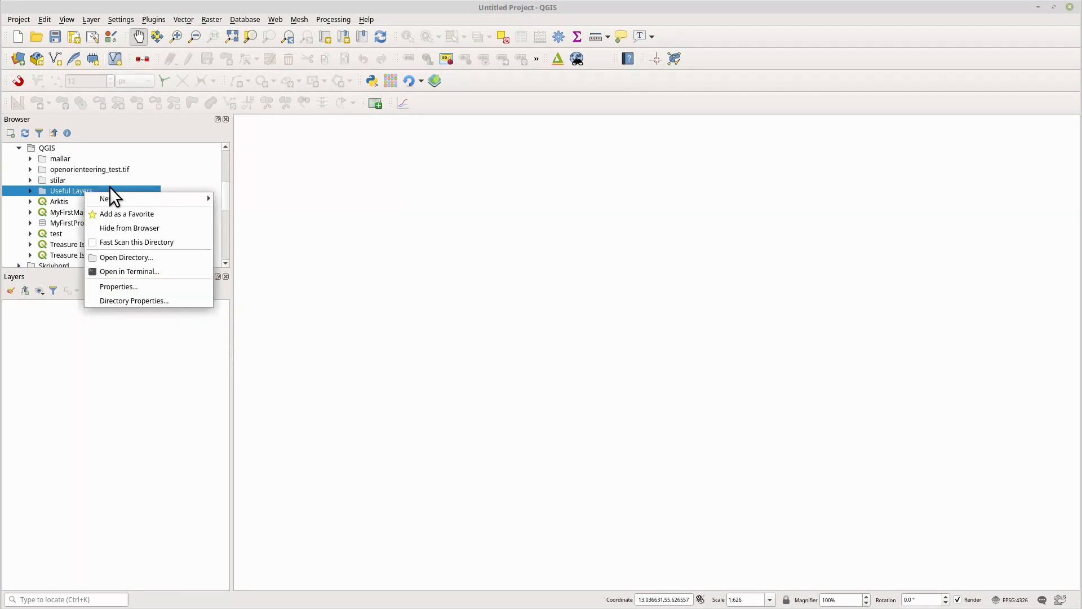
{"action": "left_click", "coordinate": [138, 215]}
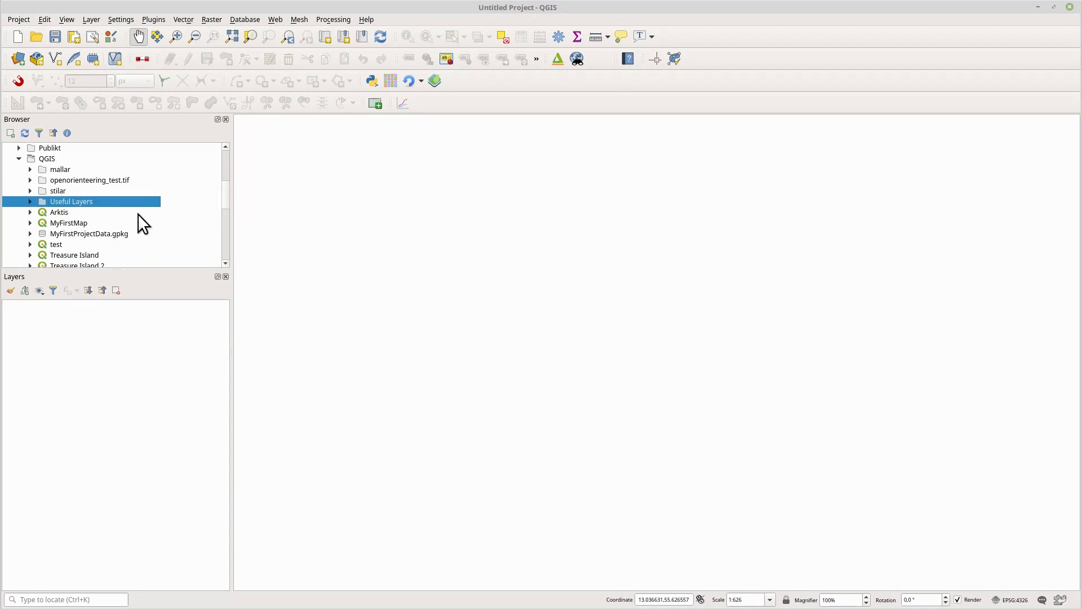
{"action": "left_click", "coordinate": [16, 159]}
{"action": "scroll", "coordinate": [52, 216], "scroll_direction": "up", "scroll_amount": 5}
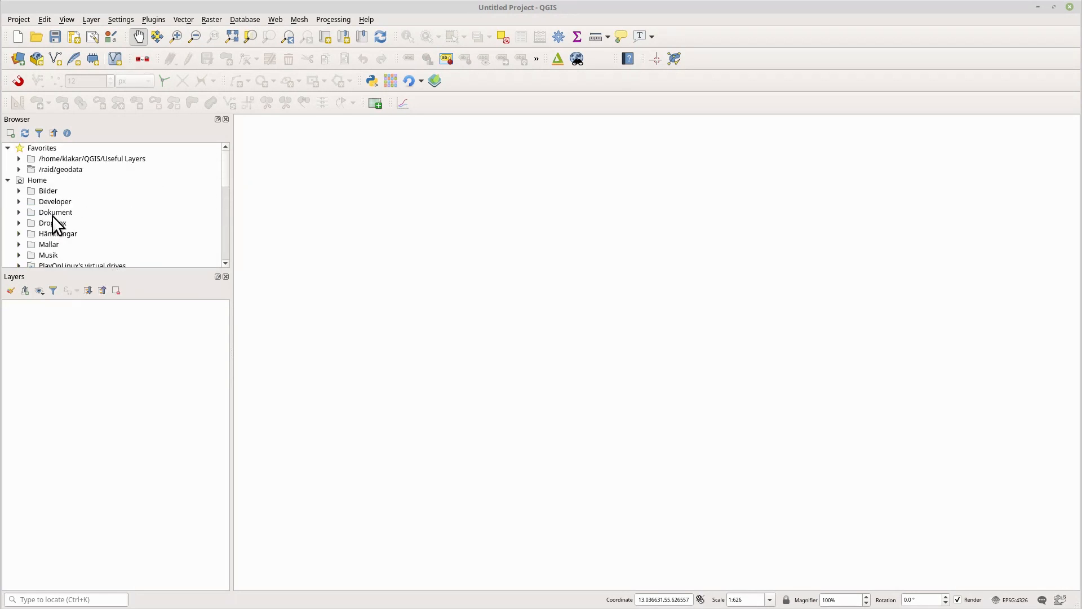
{"action": "double_click", "coordinate": [18, 180]}
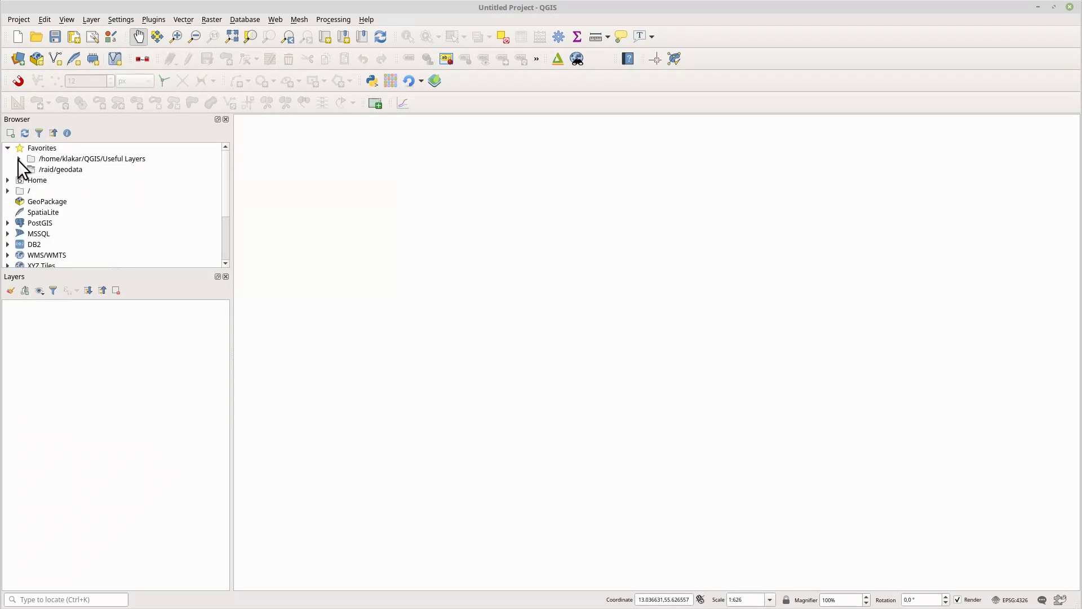
Add Buildings with measurements.qlr from the favorite Useful Layers folder to the map and inspect the dimensions on individual buildings
{"action": "left_click", "coordinate": [17, 159]}
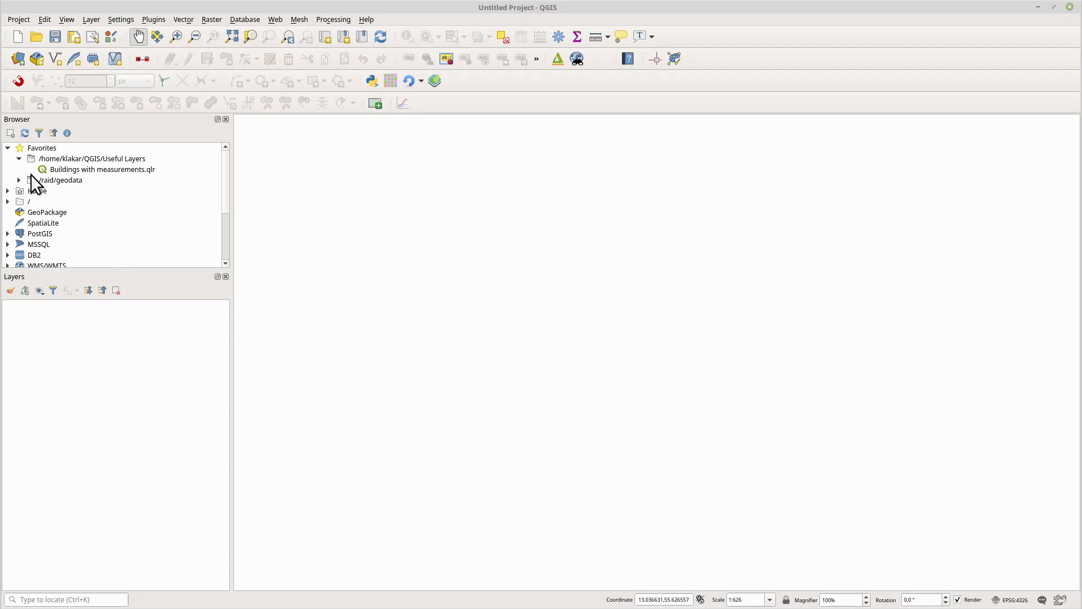
{"action": "left_click_drag", "start_coordinate": [80, 169], "coordinate": [376, 512]}
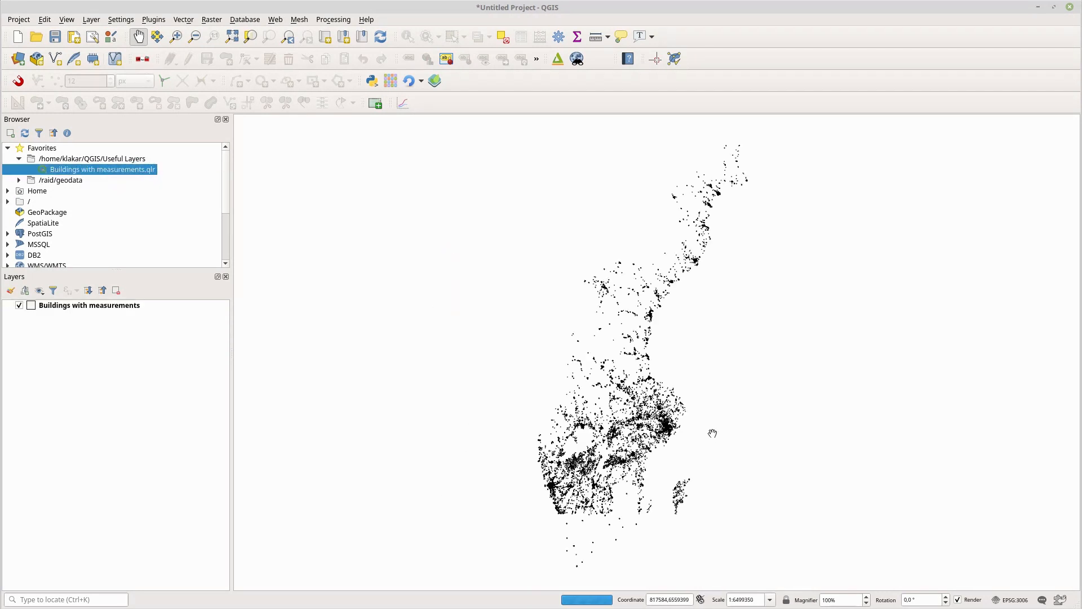
{"action": "scroll", "coordinate": [608, 423], "scroll_direction": "up", "scroll_amount": 6}
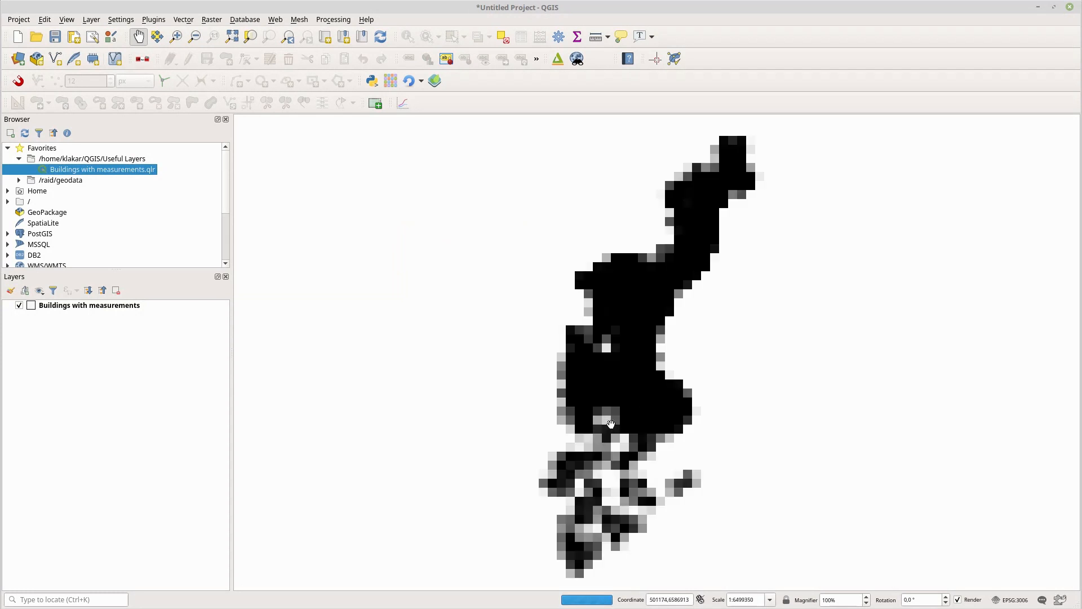
{"action": "scroll", "coordinate": [623, 175], "scroll_direction": "up", "scroll_amount": 3}
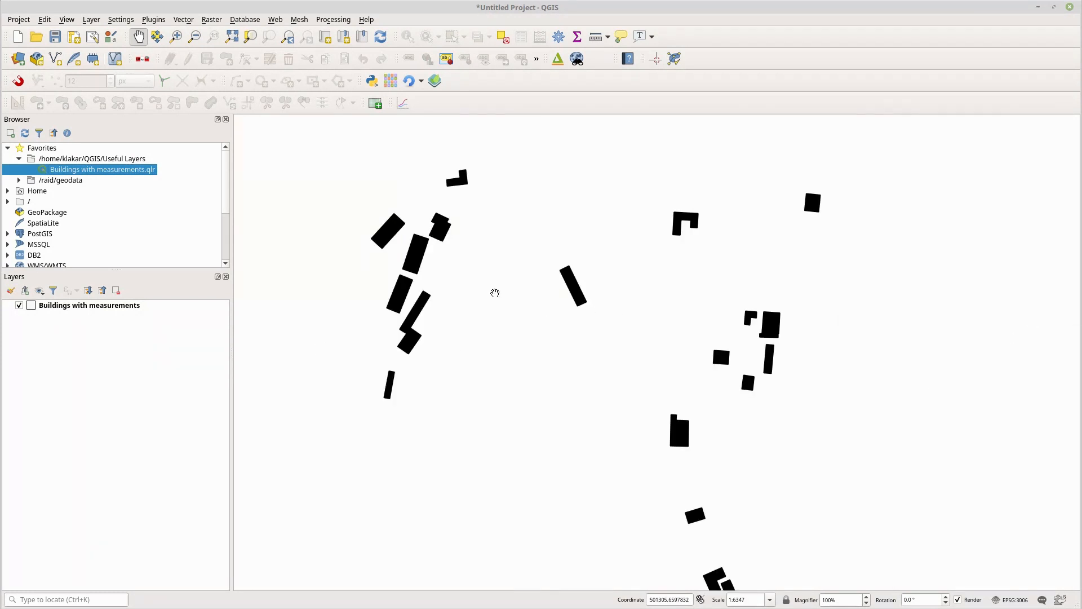
{"action": "scroll", "coordinate": [439, 262], "scroll_direction": "up", "scroll_amount": 5}
{"action": "scroll", "coordinate": [398, 273], "scroll_direction": "down", "scroll_amount": 1}
{"action": "left_click_drag", "start_coordinate": [348, 283], "coordinate": [709, 396]}
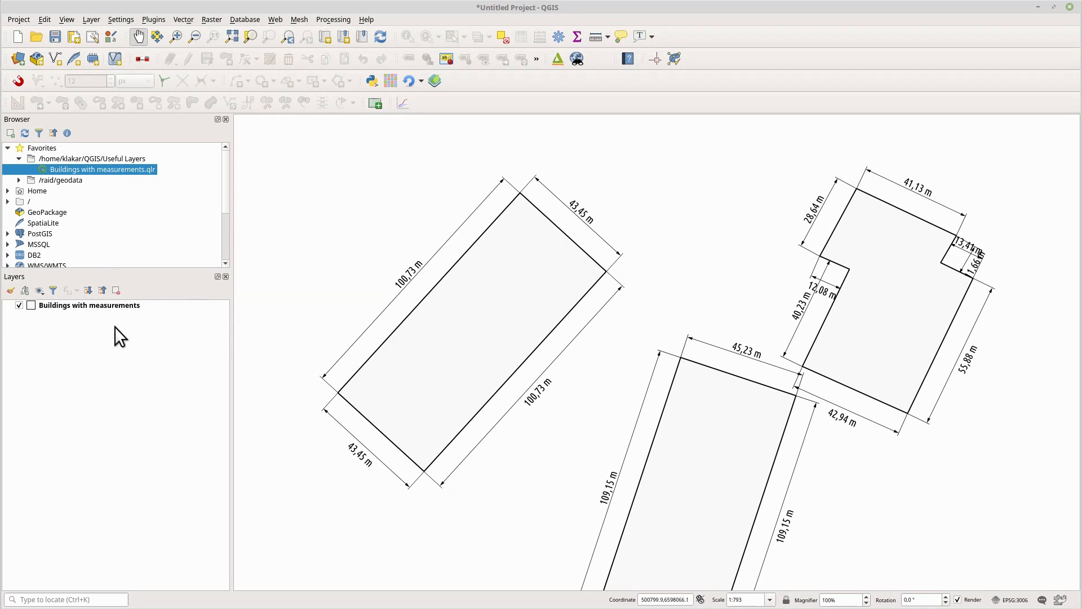
{"action": "left_click_drag", "start_coordinate": [683, 401], "coordinate": [636, 398]}
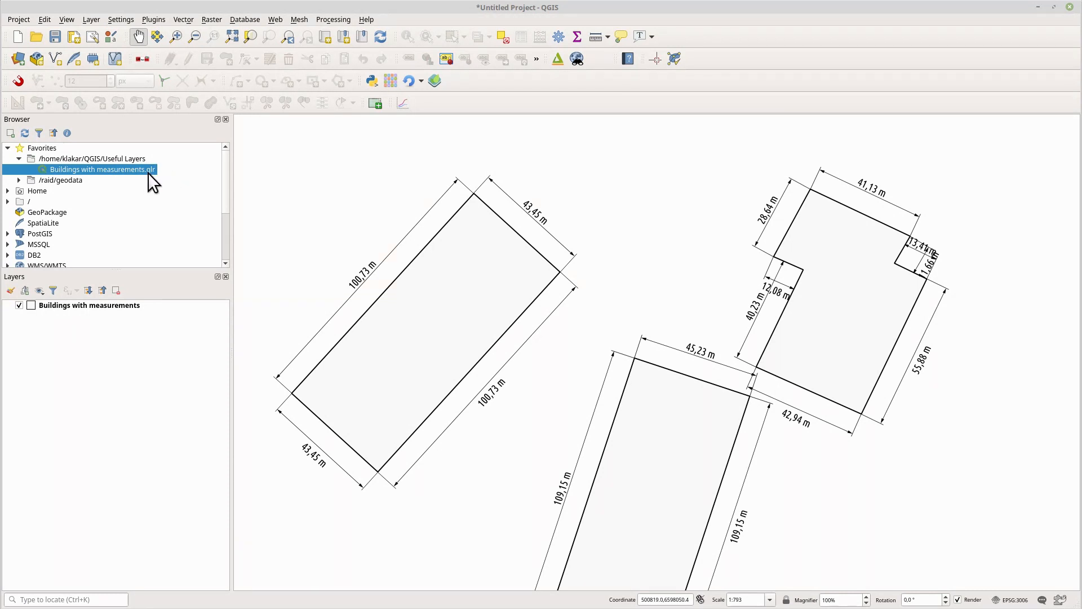
{"action": "right_click", "coordinate": [60, 168]}
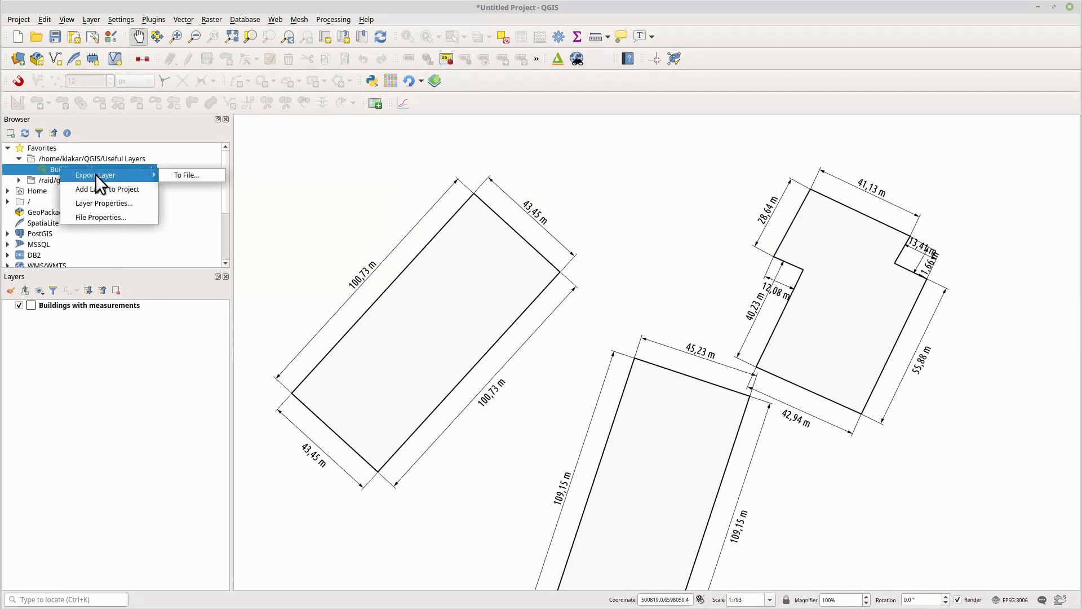
{"action": "left_click", "coordinate": [121, 492]}
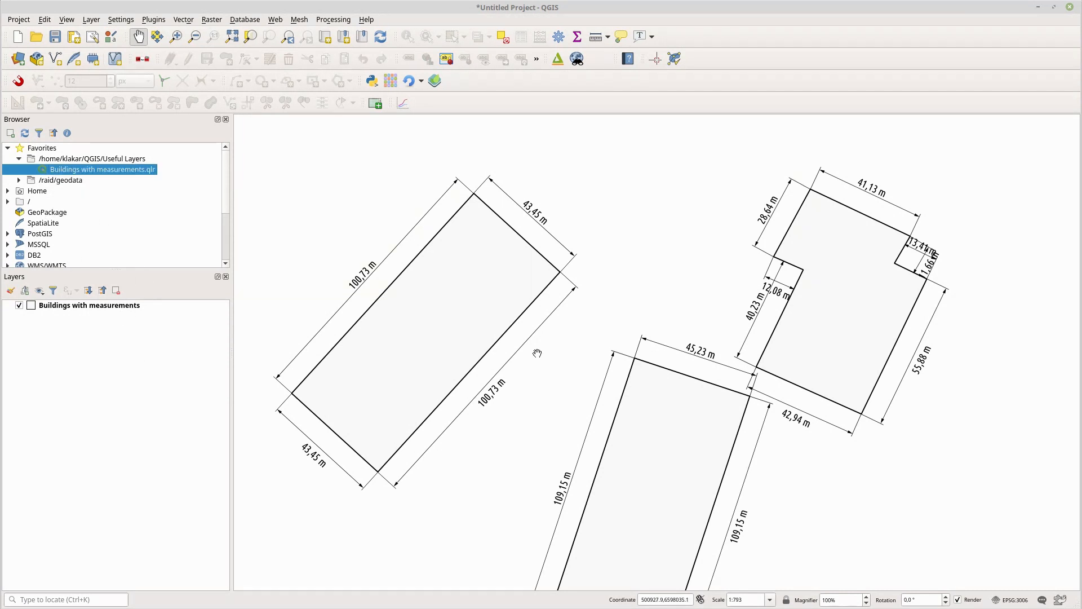
{"action": "left_click_drag", "start_coordinate": [548, 355], "coordinate": [565, 342]}
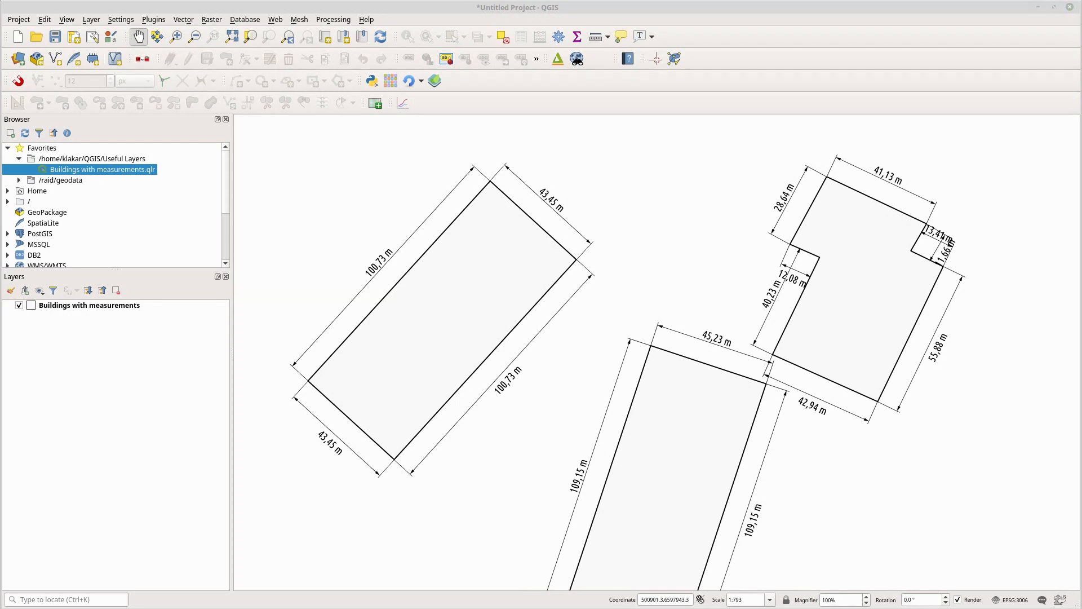
Switch to the file manager and open Buildings with measurements.qlr from the Useful Layers folder in the Textredigerare text editor to examine its XML
{"action": "left_click", "coordinate": [495, 598]}
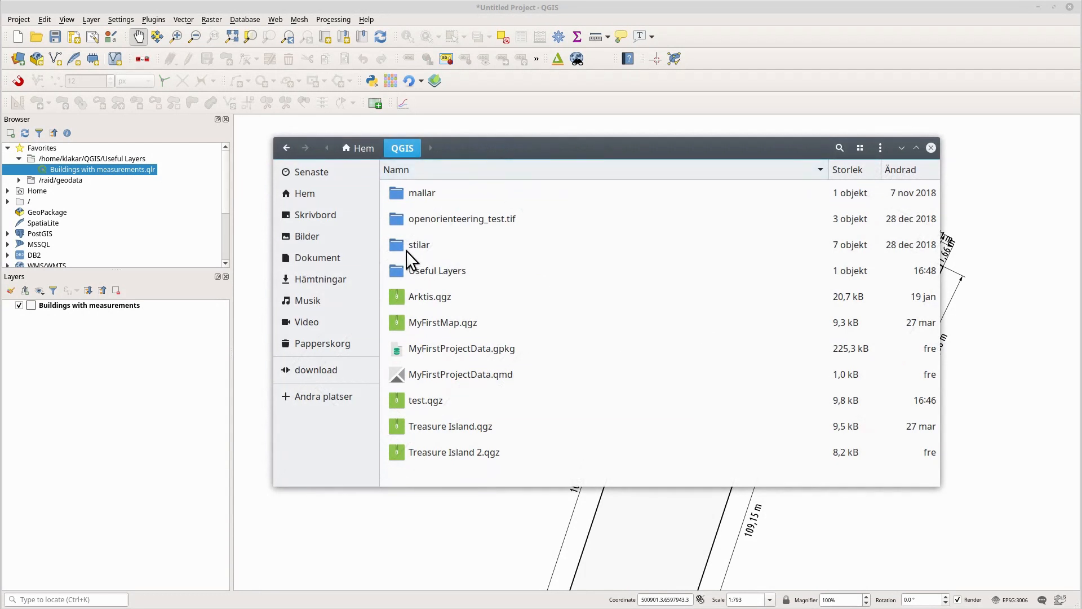
{"action": "double_click", "coordinate": [400, 269]}
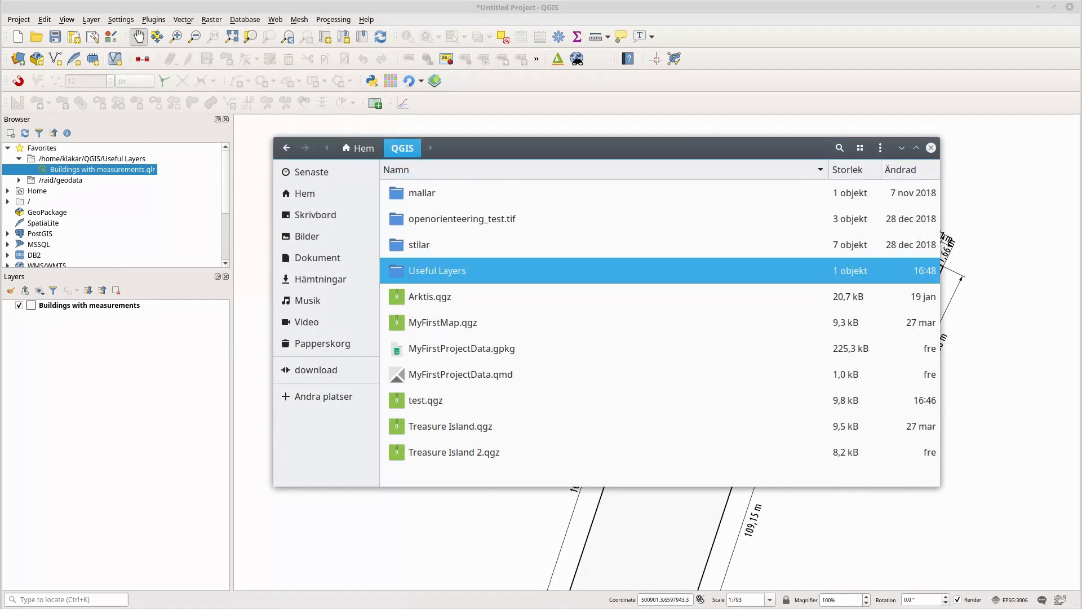
{"action": "right_click", "coordinate": [452, 194]}
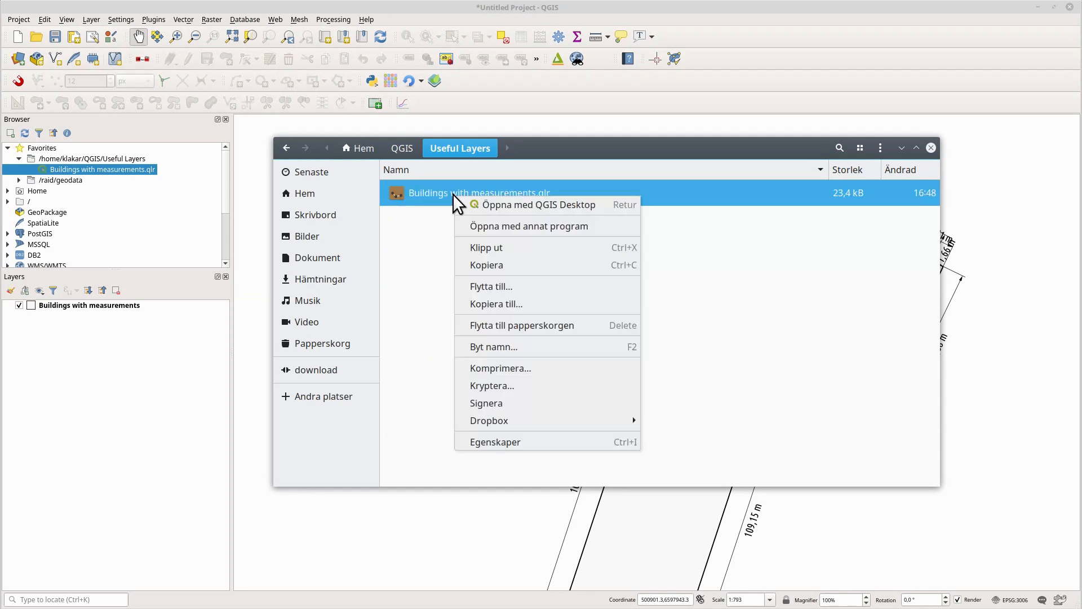
{"action": "left_click", "coordinate": [504, 225]}
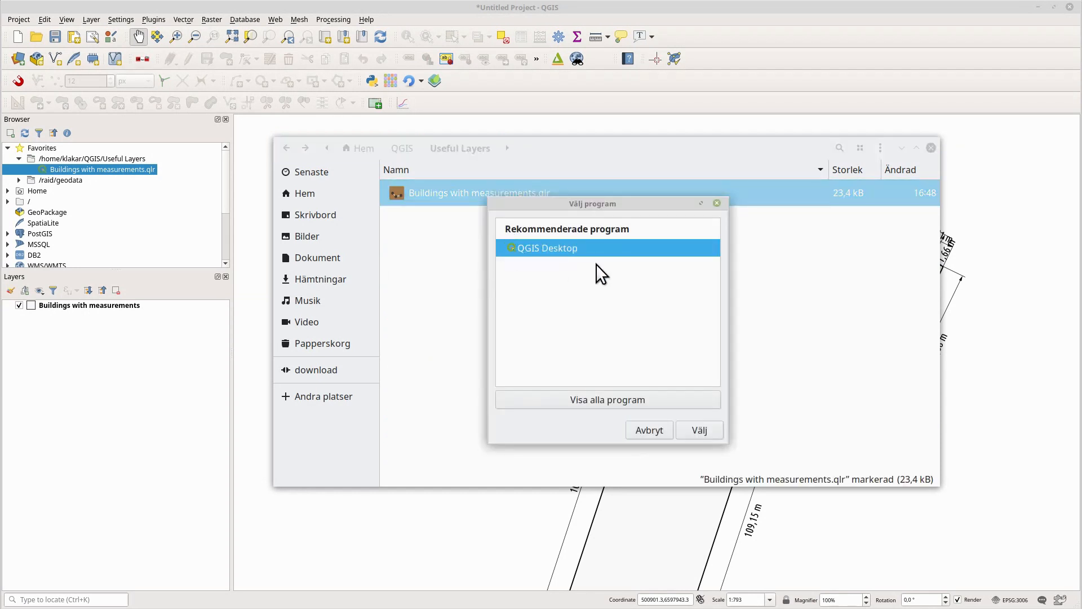
{"action": "left_click", "coordinate": [612, 401]}
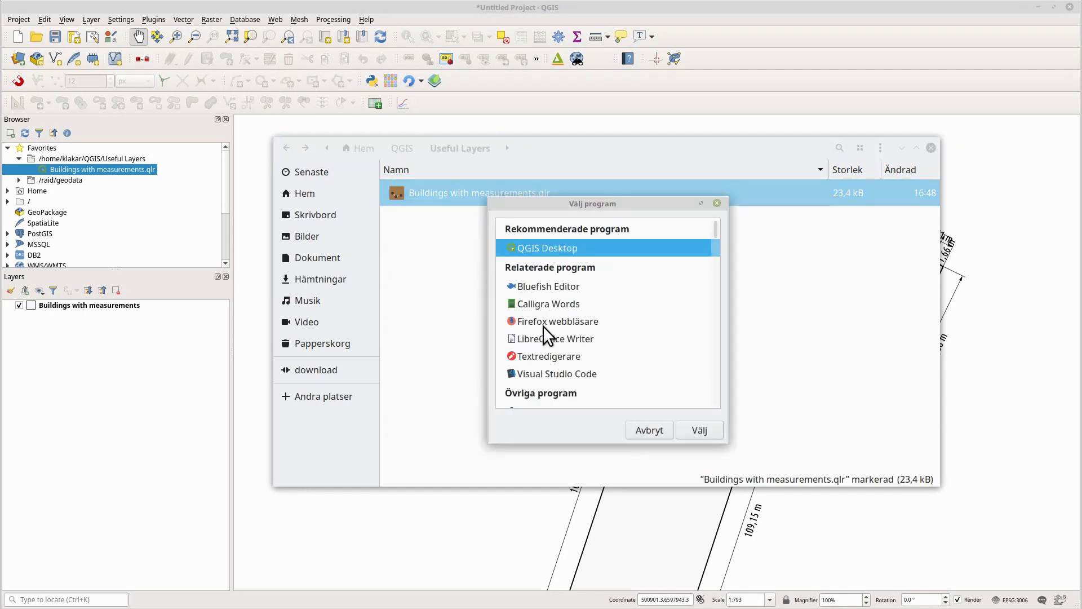
{"action": "left_click", "coordinate": [538, 356]}
{"action": "left_click", "coordinate": [702, 434]}
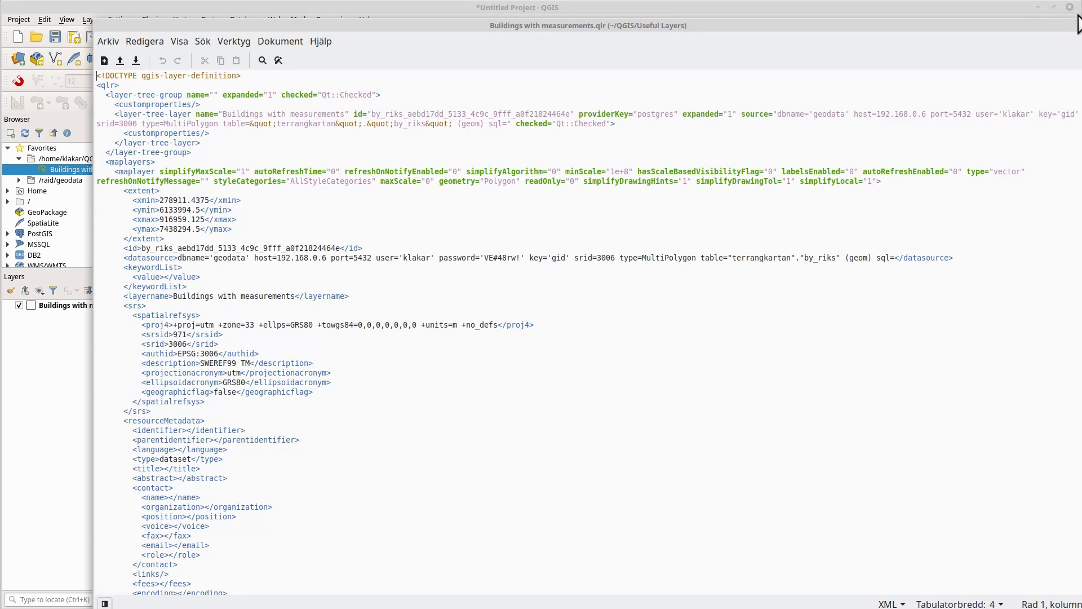
Close the text editor and the file manager to return to QGIS
{"action": "left_click_drag", "start_coordinate": [1036, 24], "coordinate": [899, 31]}
{"action": "left_click", "coordinate": [981, 28]}
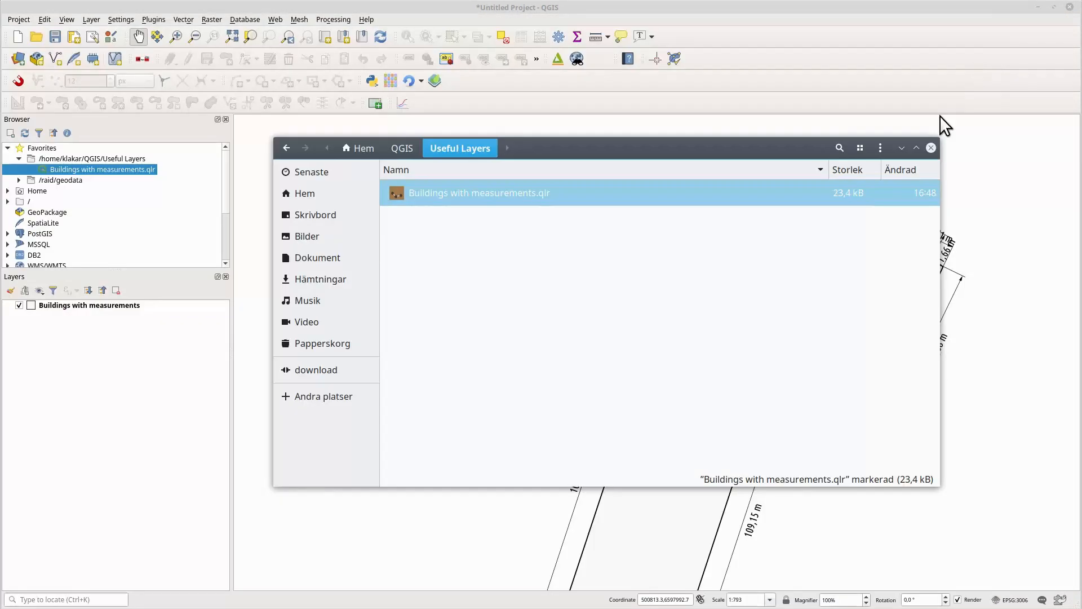
{"action": "left_click", "coordinate": [931, 147]}
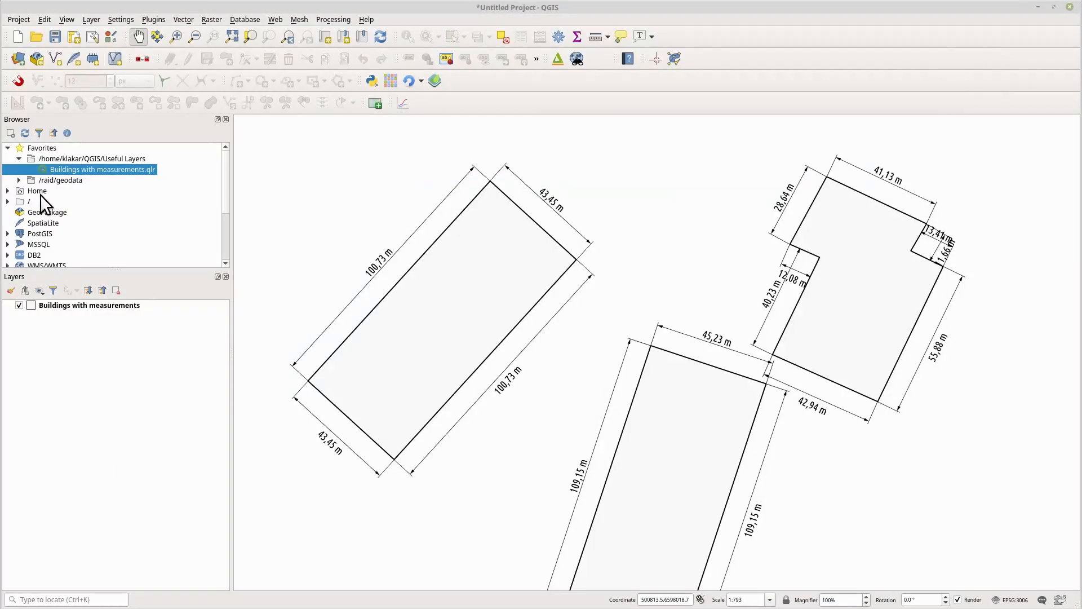
Expand the vektor folder inside the favorite geodata folder in the browser to reach its NaturalEarth data
{"action": "left_click", "coordinate": [8, 191]}
{"action": "scroll", "coordinate": [84, 208], "scroll_direction": "down", "scroll_amount": 3}
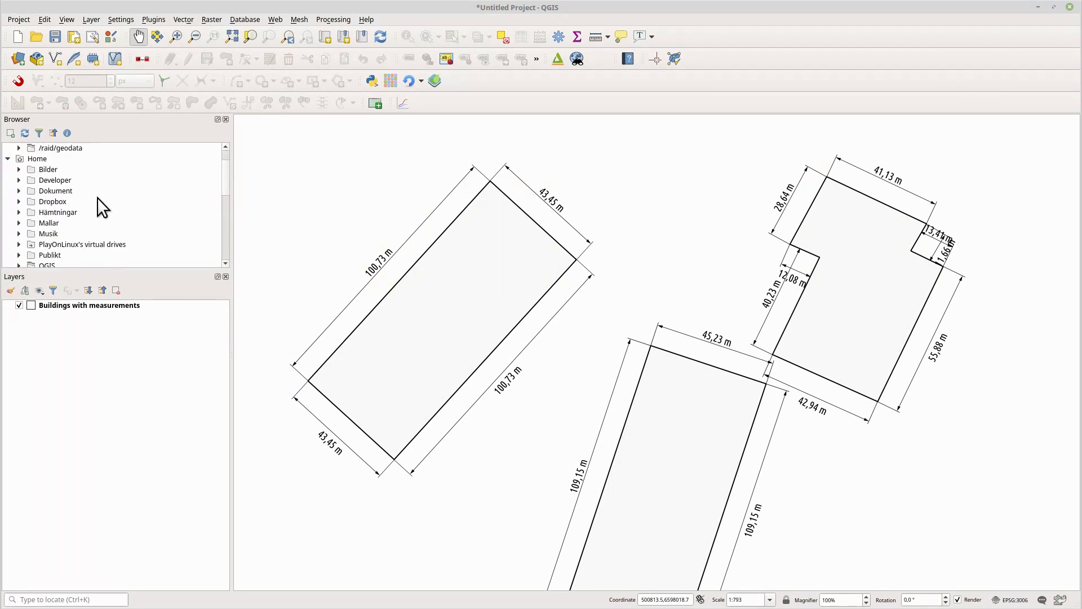
{"action": "scroll", "coordinate": [66, 221], "scroll_direction": "down", "scroll_amount": 1}
{"action": "scroll", "coordinate": [66, 220], "scroll_direction": "up", "scroll_amount": 4}
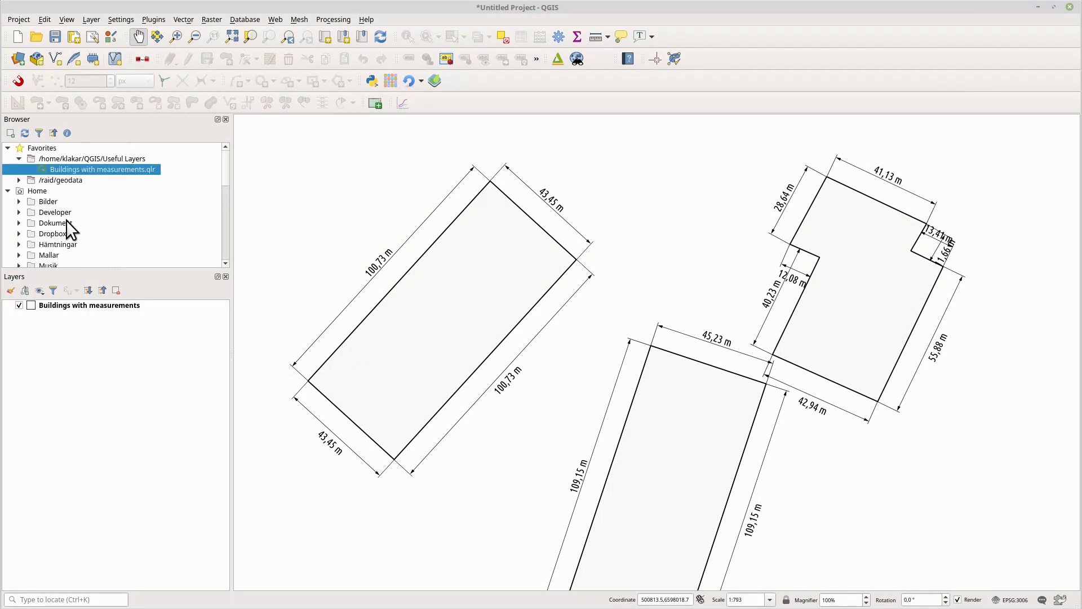
{"action": "left_click", "coordinate": [19, 180]}
{"action": "scroll", "coordinate": [69, 221], "scroll_direction": "down", "scroll_amount": 2}
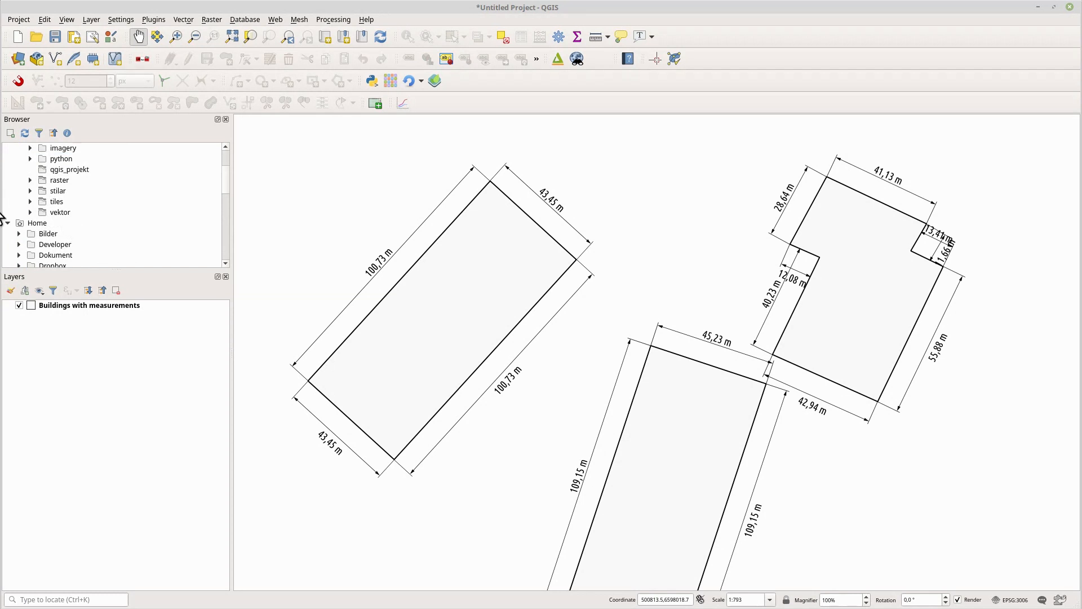
{"action": "left_click", "coordinate": [29, 212]}
Create a new empty project, discarding the untitled project that holds the buildings layer
{"action": "left_click", "coordinate": [24, 34]}
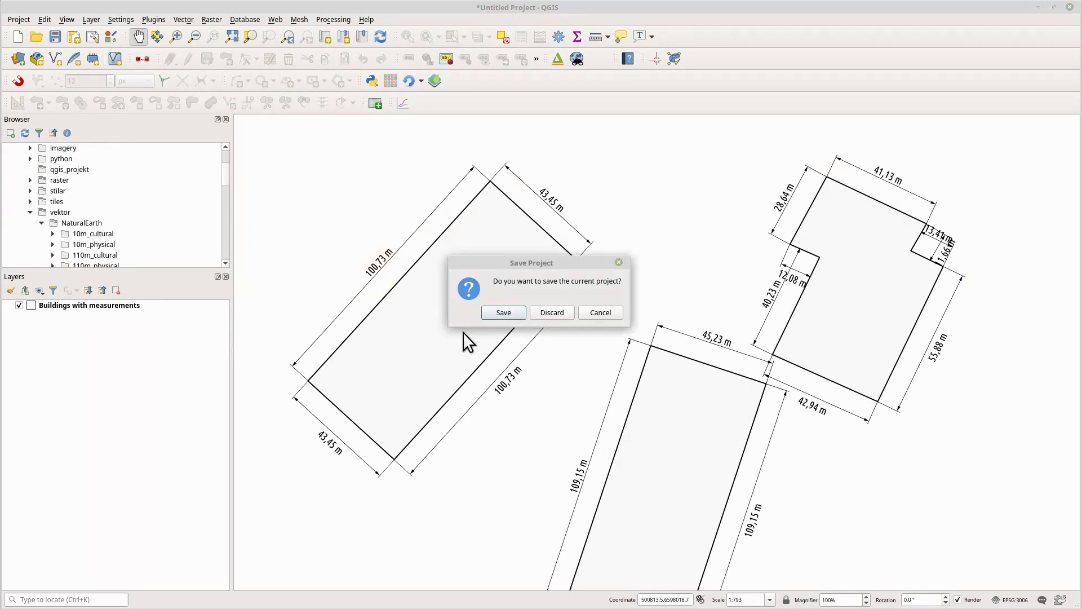
{"action": "left_click", "coordinate": [569, 312]}
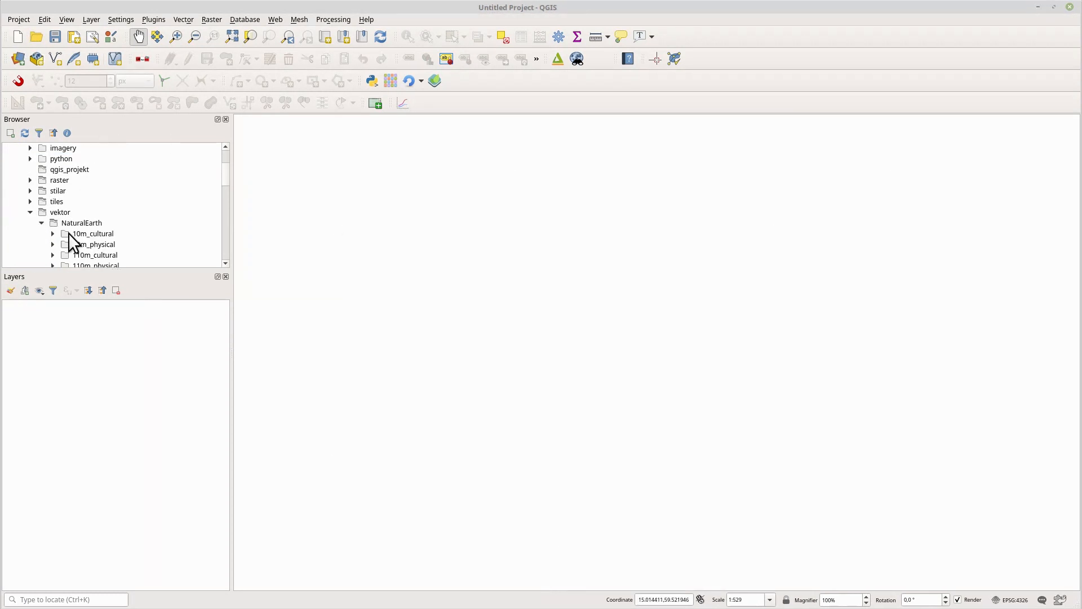
Add ne_10m_admin_0_countries.shp from the 10m_cultural folder of NaturalEarth to the map
{"action": "scroll", "coordinate": [96, 225], "scroll_direction": "down", "scroll_amount": 3}
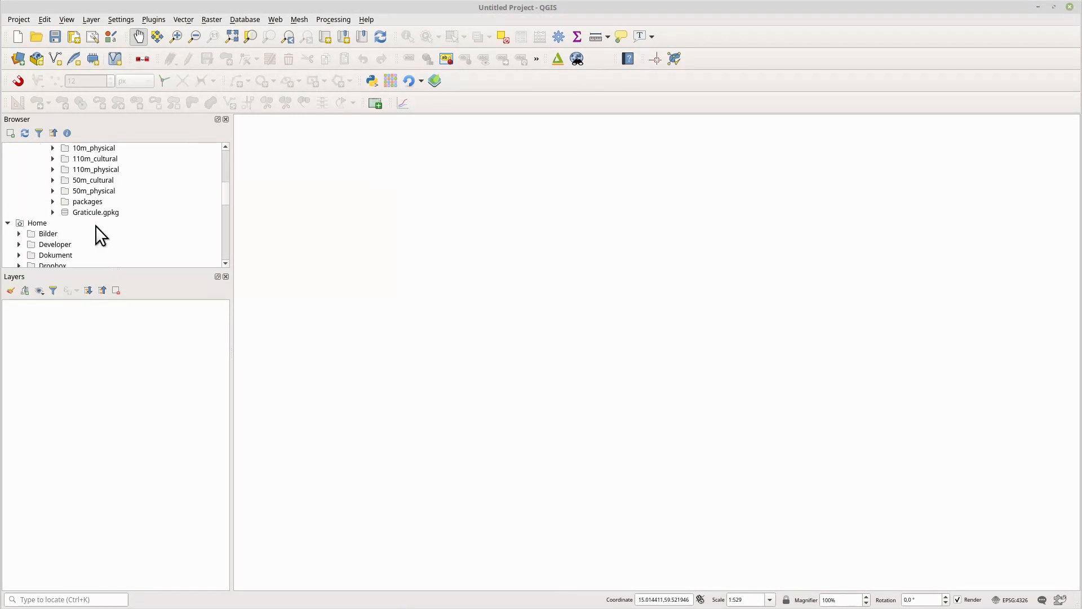
{"action": "scroll", "coordinate": [52, 198], "scroll_direction": "up", "scroll_amount": 2}
{"action": "left_click", "coordinate": [51, 201]}
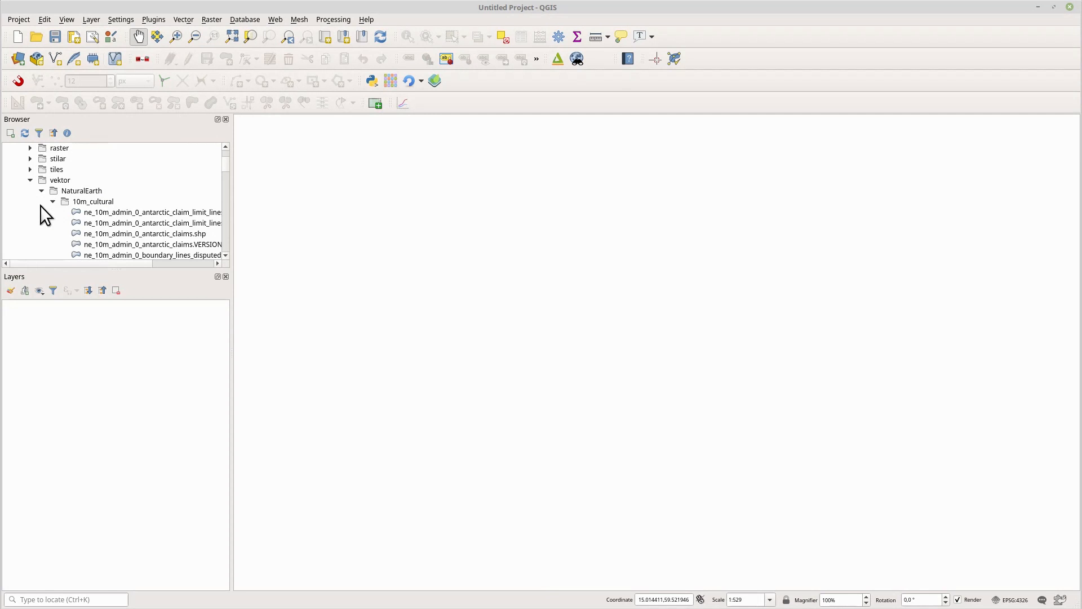
{"action": "scroll", "coordinate": [113, 194], "scroll_direction": "down", "scroll_amount": 4}
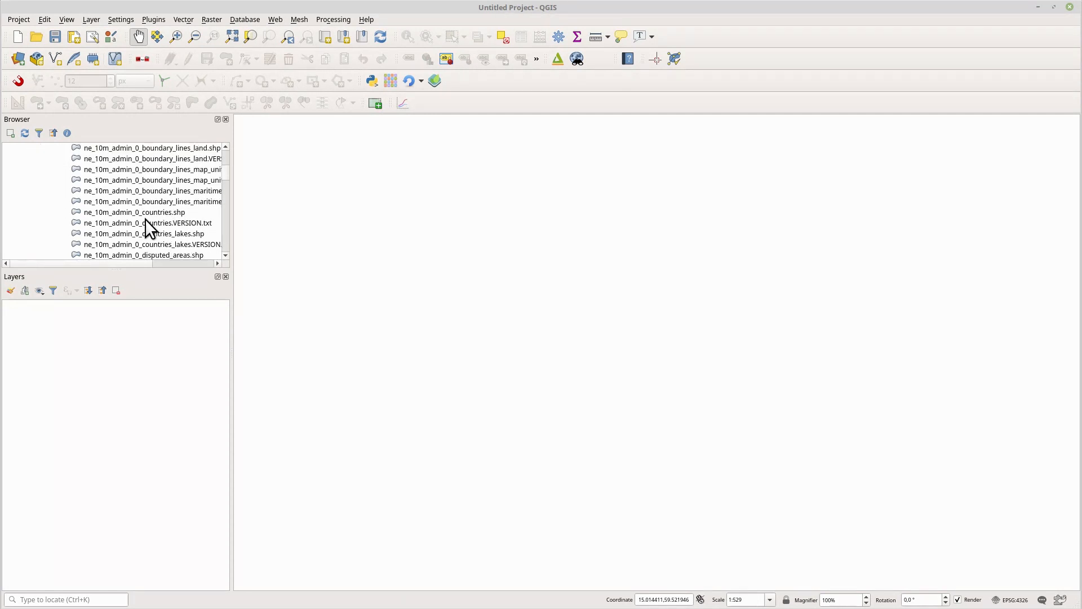
{"action": "left_click_drag", "start_coordinate": [147, 212], "coordinate": [472, 310]}
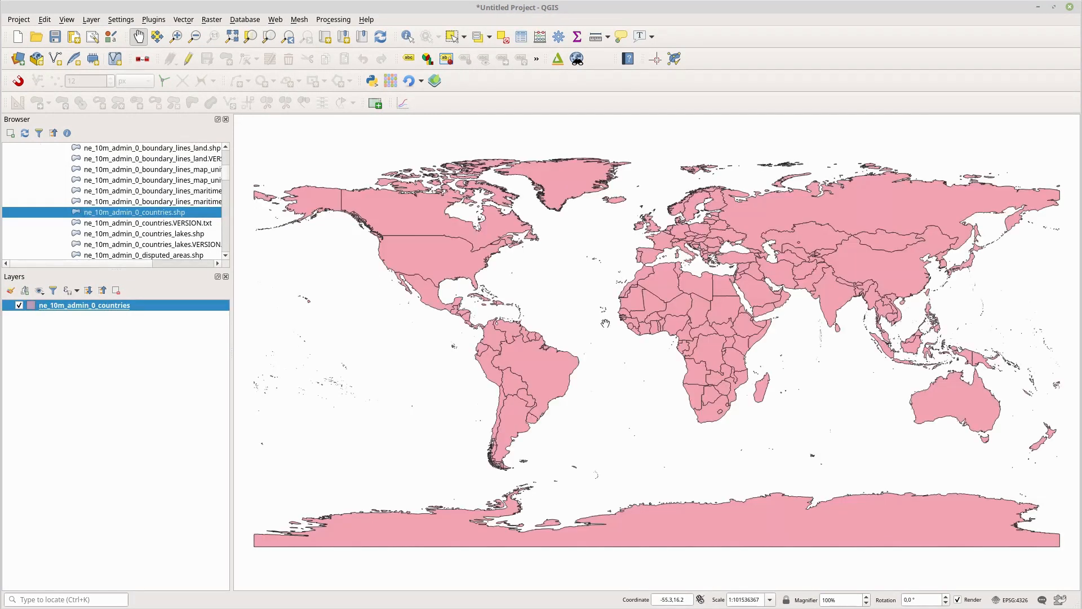
{"action": "scroll", "coordinate": [707, 331], "scroll_direction": "up", "scroll_amount": 2}
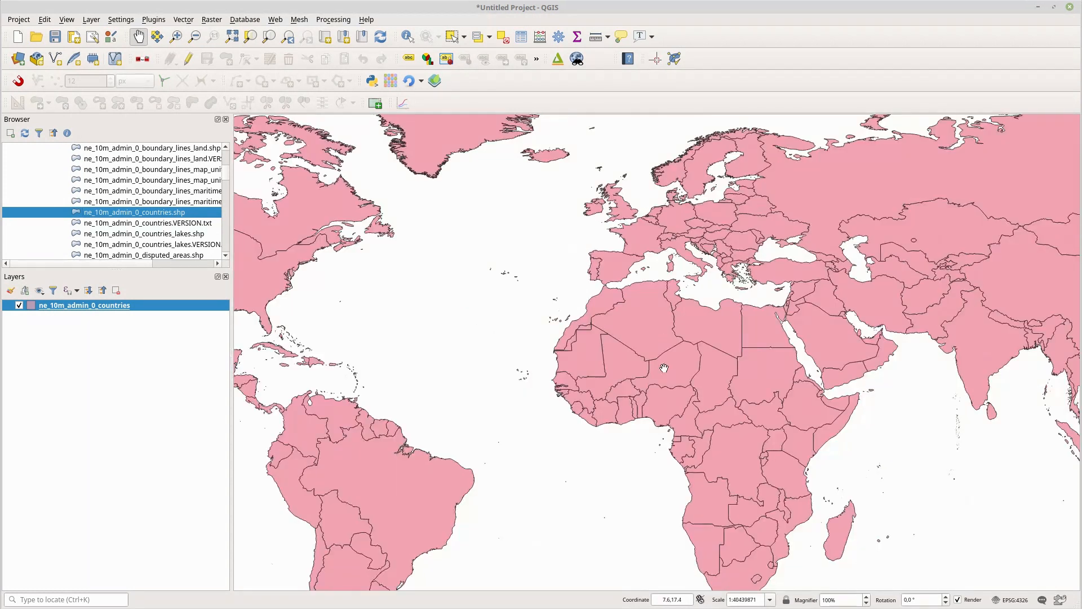
{"action": "left_click_drag", "start_coordinate": [664, 368], "coordinate": [597, 454]}
Set the project properties to save paths as absolute
{"action": "left_click", "coordinate": [16, 20]}
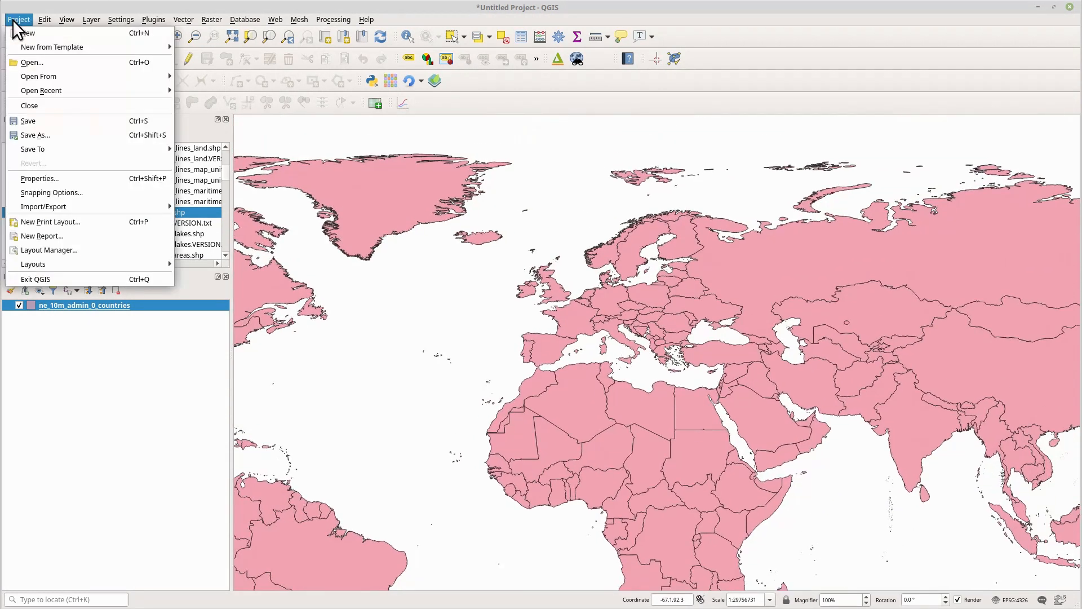
{"action": "left_click", "coordinate": [70, 176]}
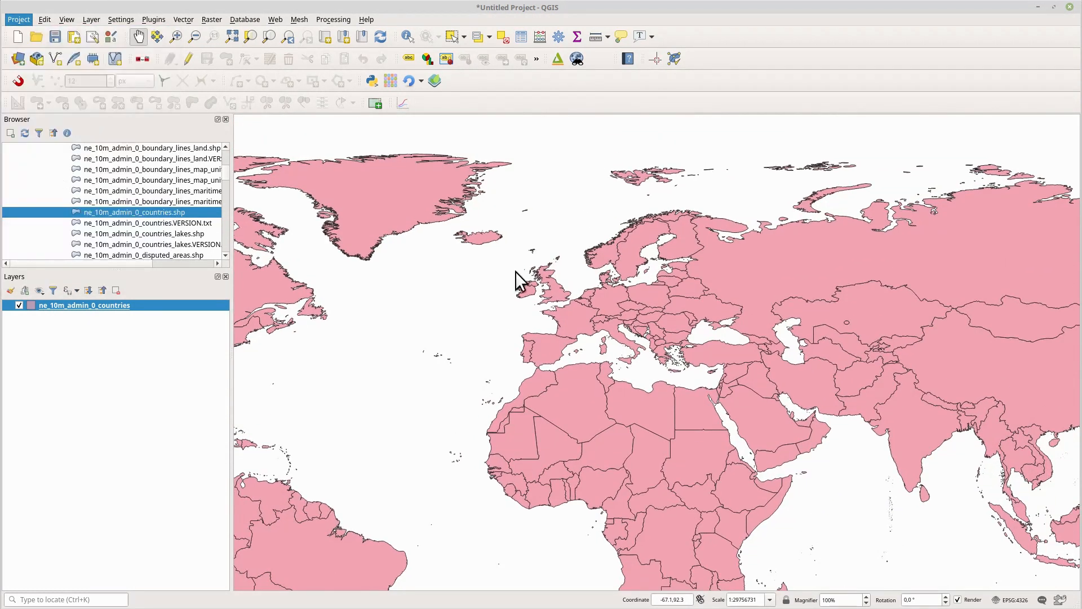
{"action": "left_click", "coordinate": [400, 218]}
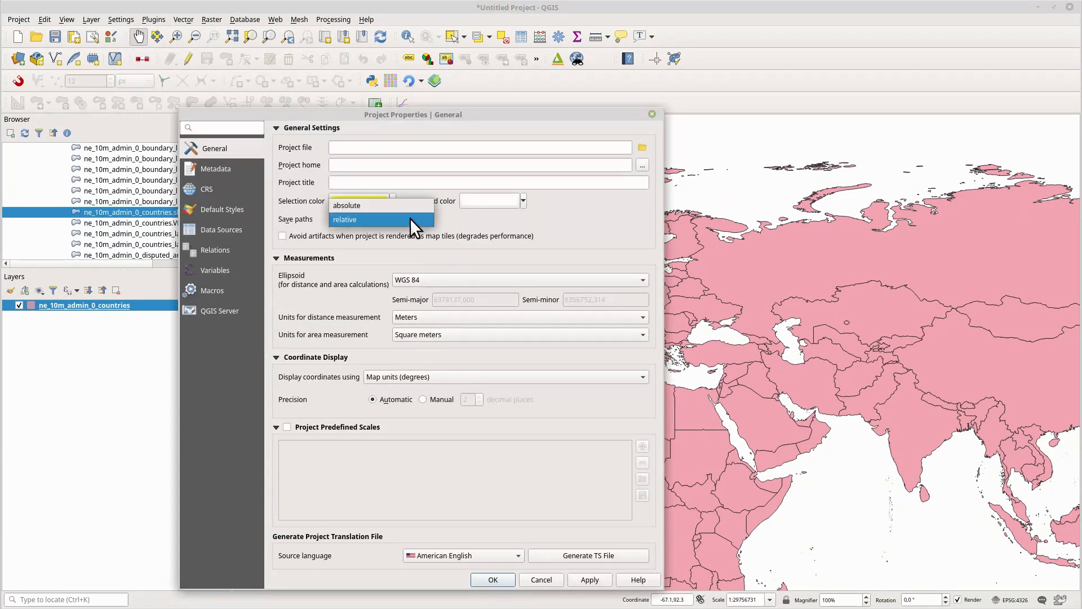
{"action": "left_click", "coordinate": [393, 204]}
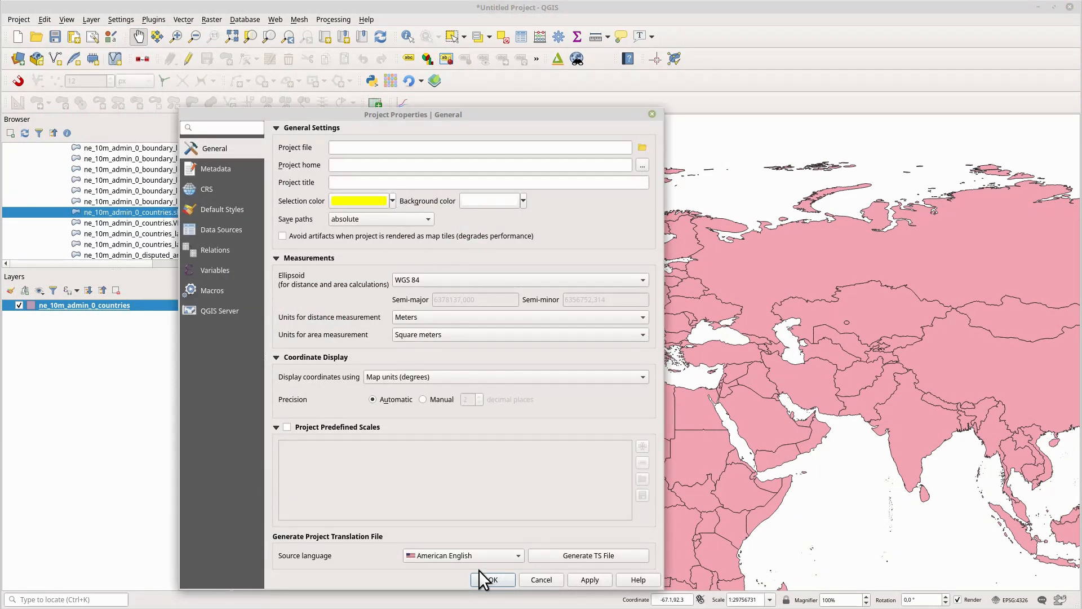
{"action": "left_click", "coordinate": [490, 579]}
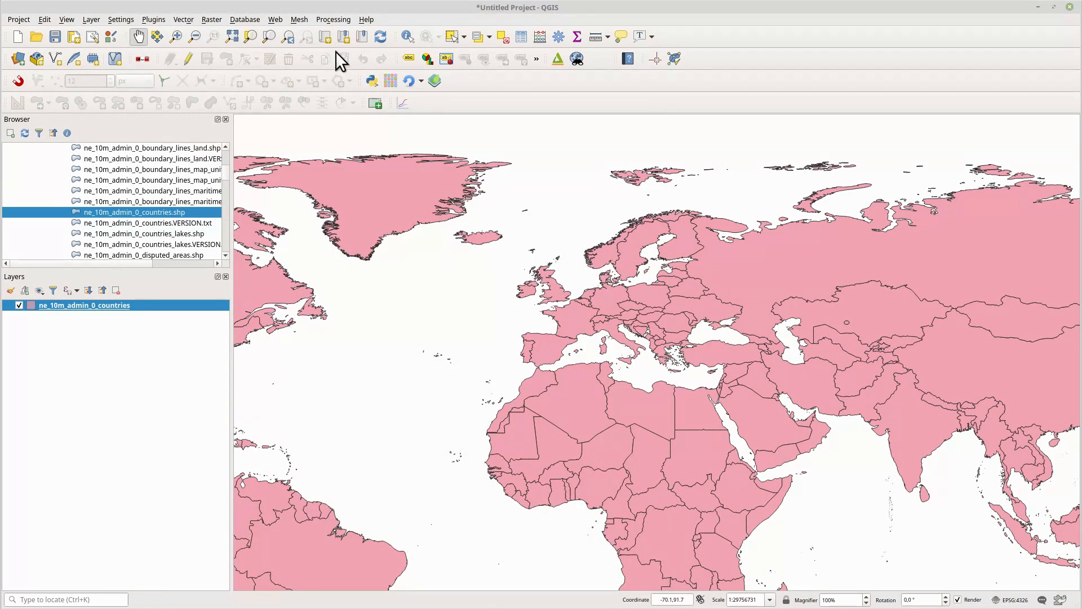
Save the project as test2.qgz in the QGIS folder
{"action": "left_click", "coordinate": [56, 37]}
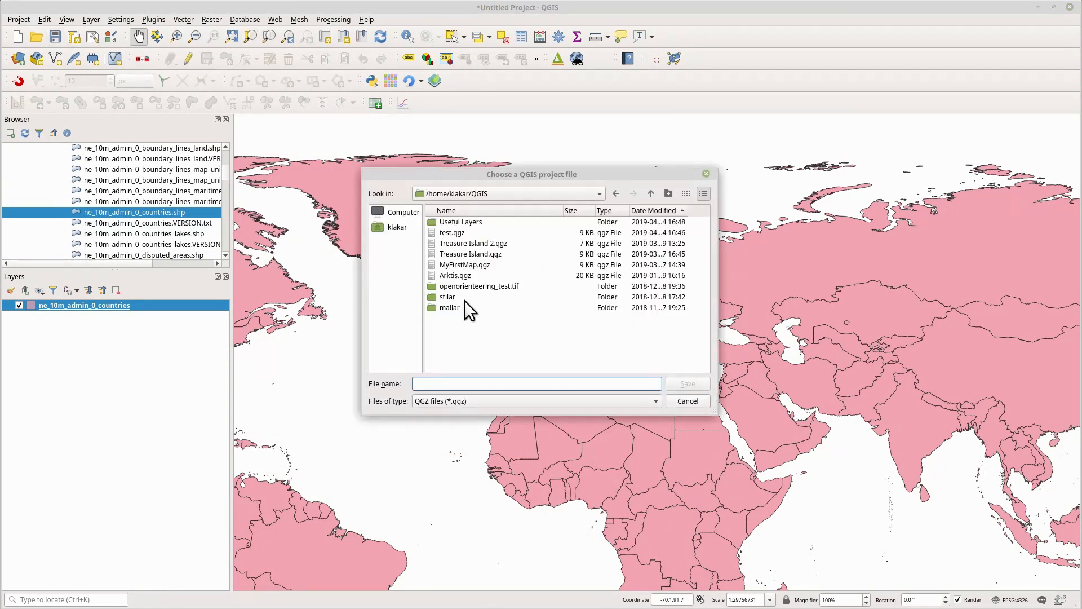
{"action": "left_click", "coordinate": [458, 232]}
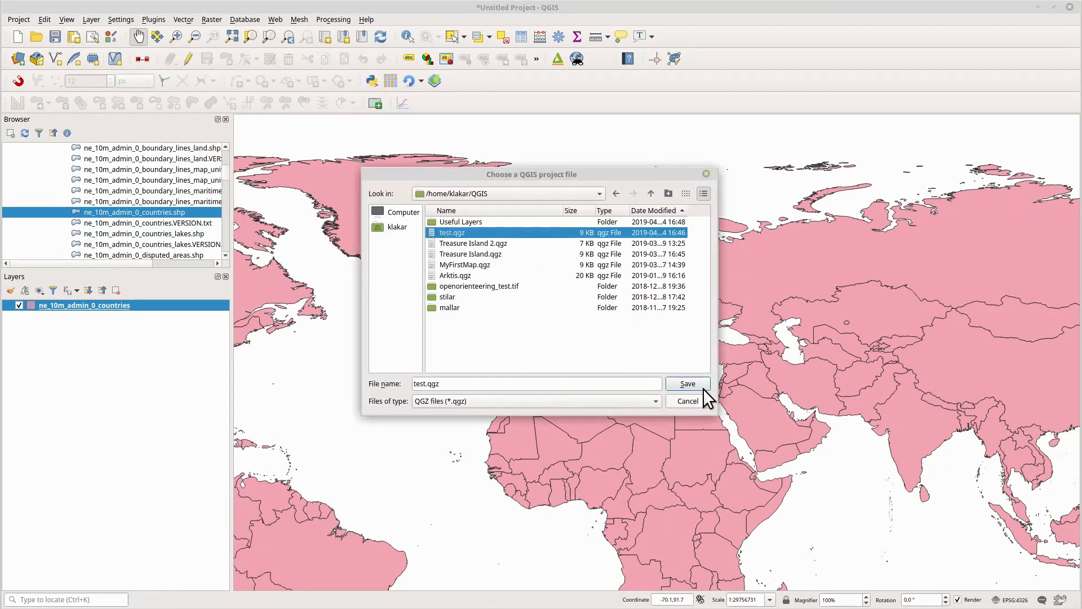
{"action": "left_click", "coordinate": [426, 384]}
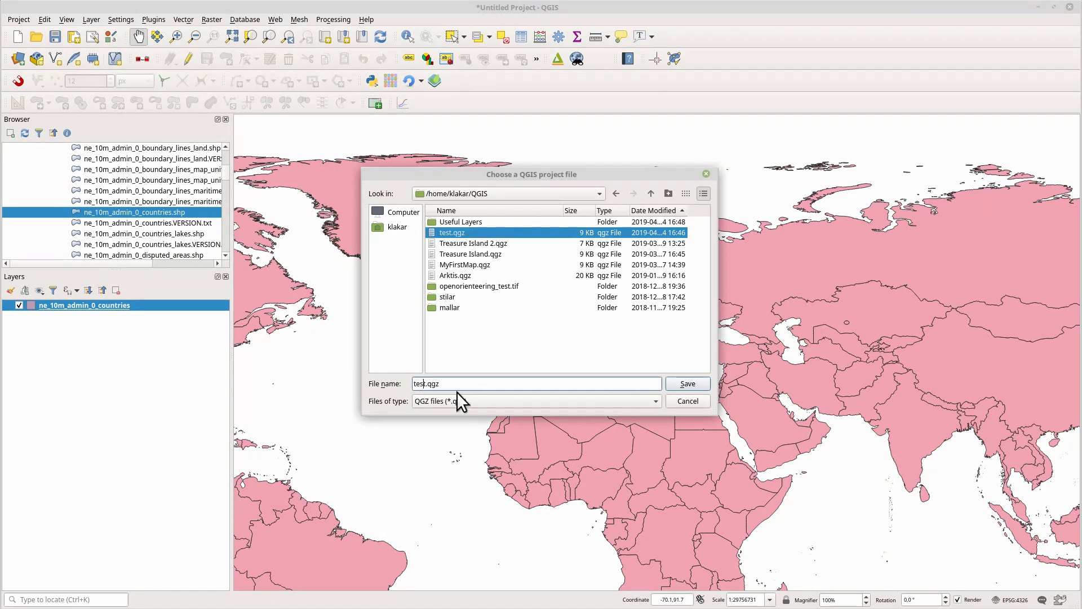
{"action": "type", "text": "2"}
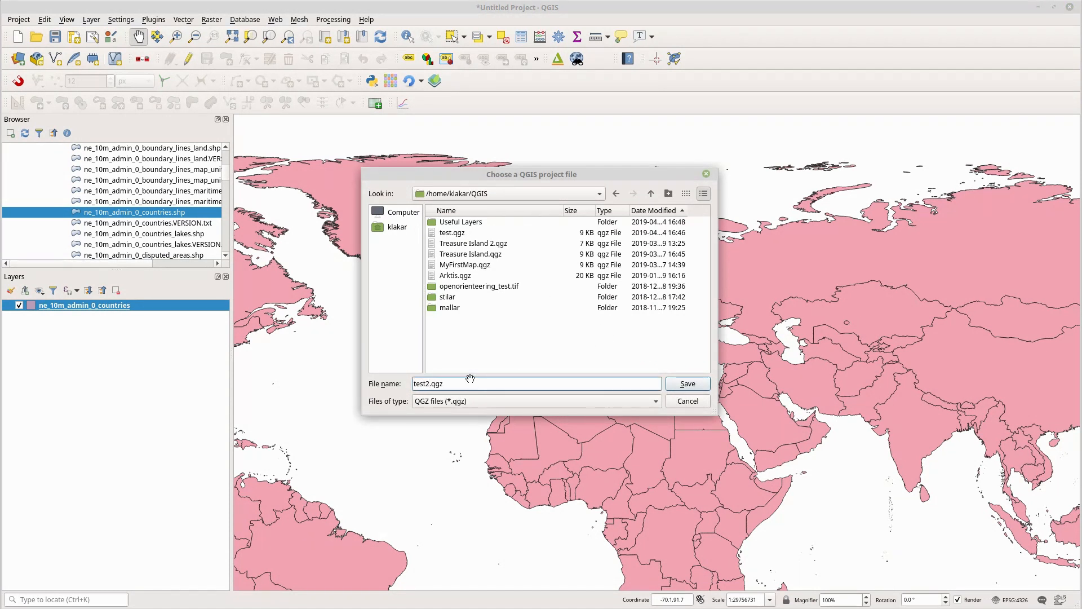
{"action": "key", "text": "Return"}
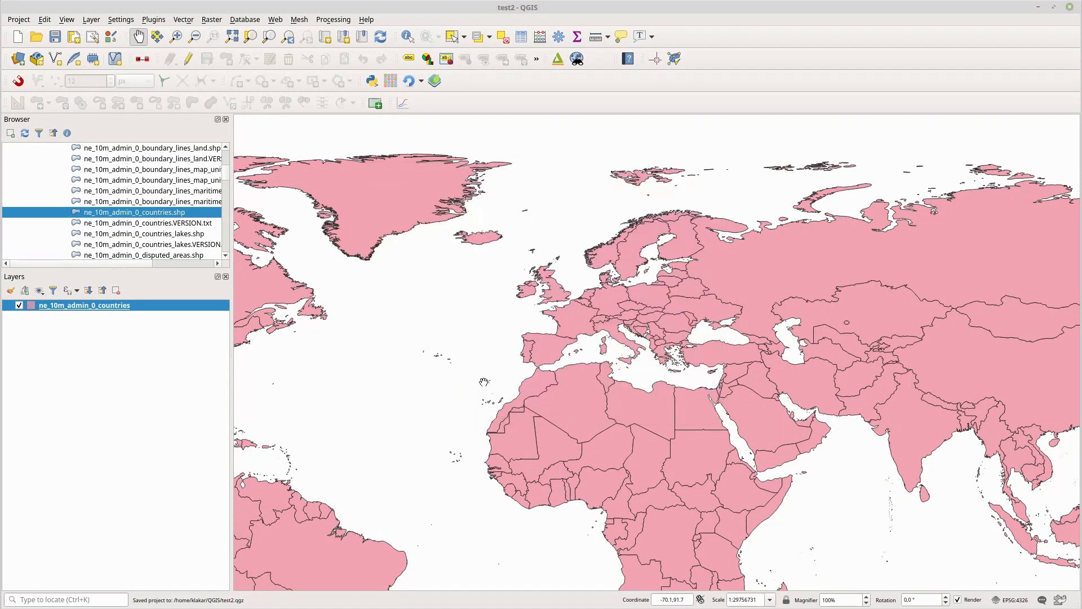
Export the ne_10m_admin_0_countries layer as a layer definition file named World Simple in the QGIS/Useful Layers folder
{"action": "right_click", "coordinate": [77, 305]}
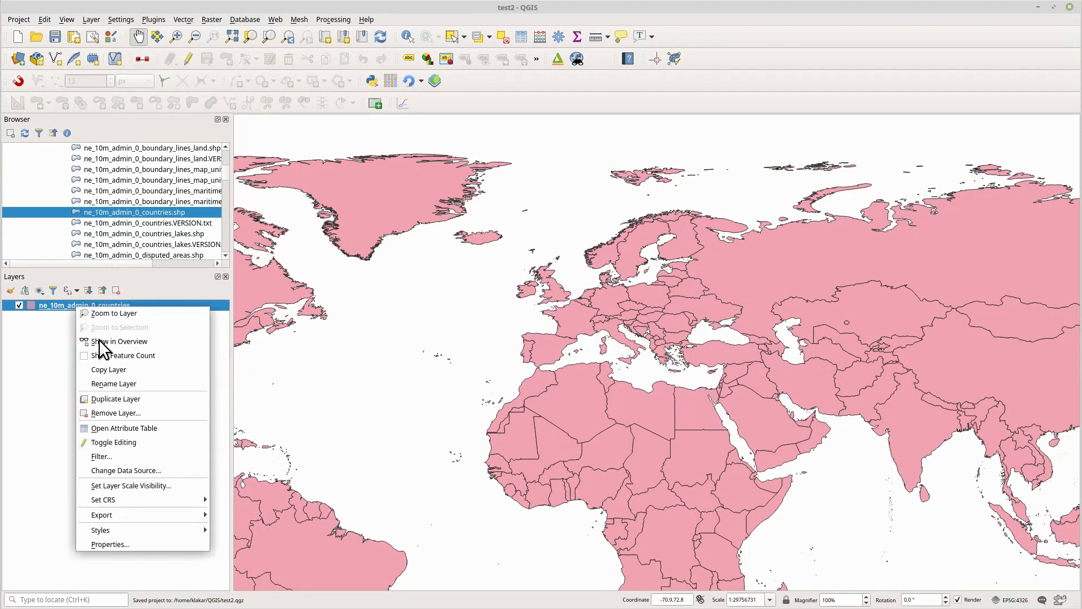
{"action": "mouse_move", "coordinate": [133, 510]}
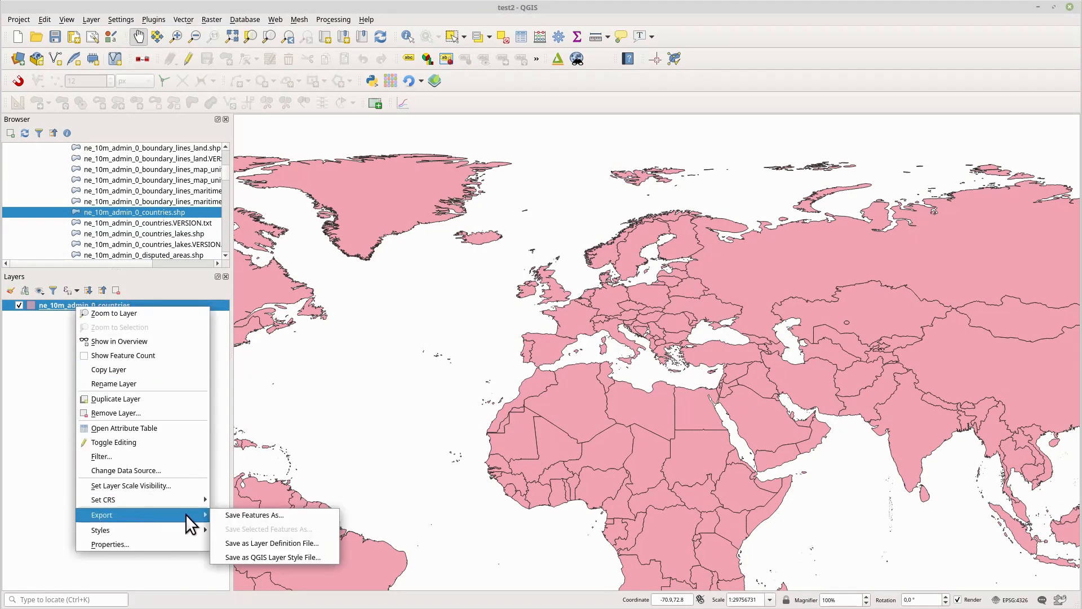
{"action": "left_click", "coordinate": [287, 545]}
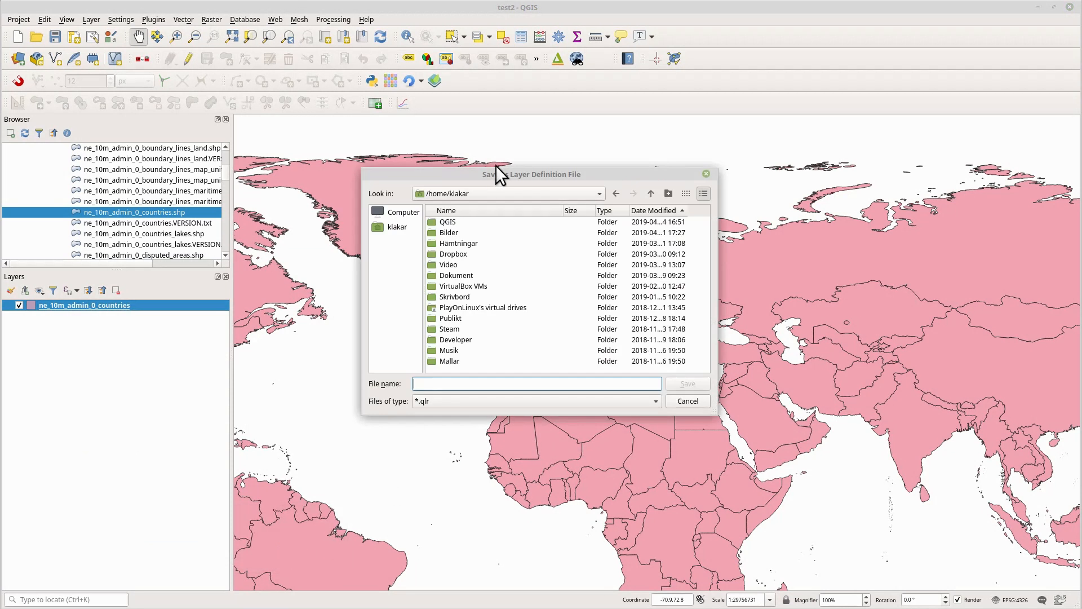
{"action": "double_click", "coordinate": [447, 223]}
{"action": "double_click", "coordinate": [460, 223]}
{"action": "left_click", "coordinate": [450, 382]}
{"action": "type", "text": "Wo"}
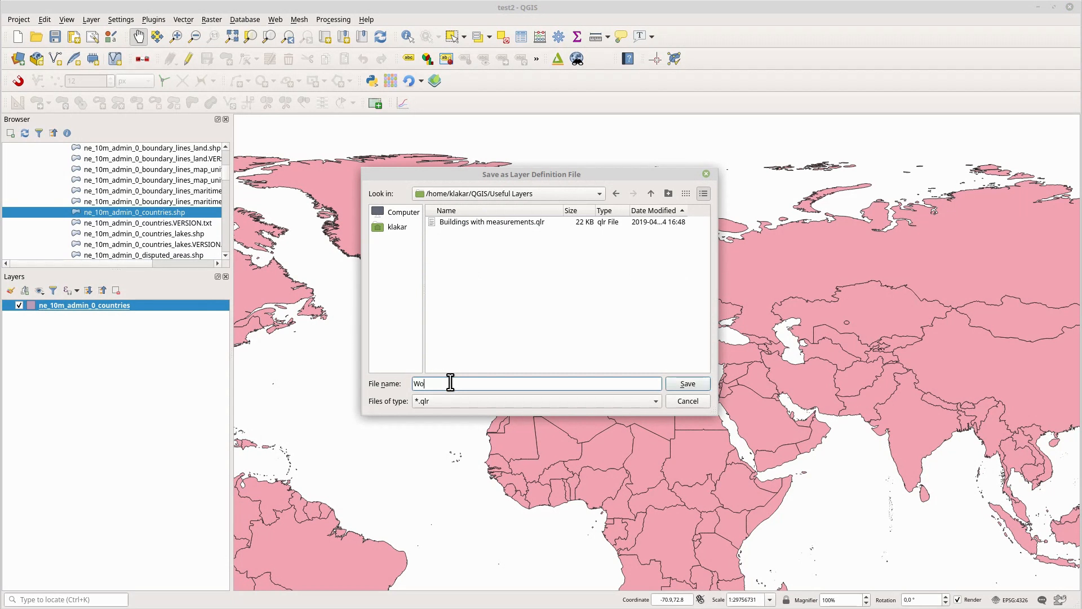
{"action": "type", "text": "rld Simple"}
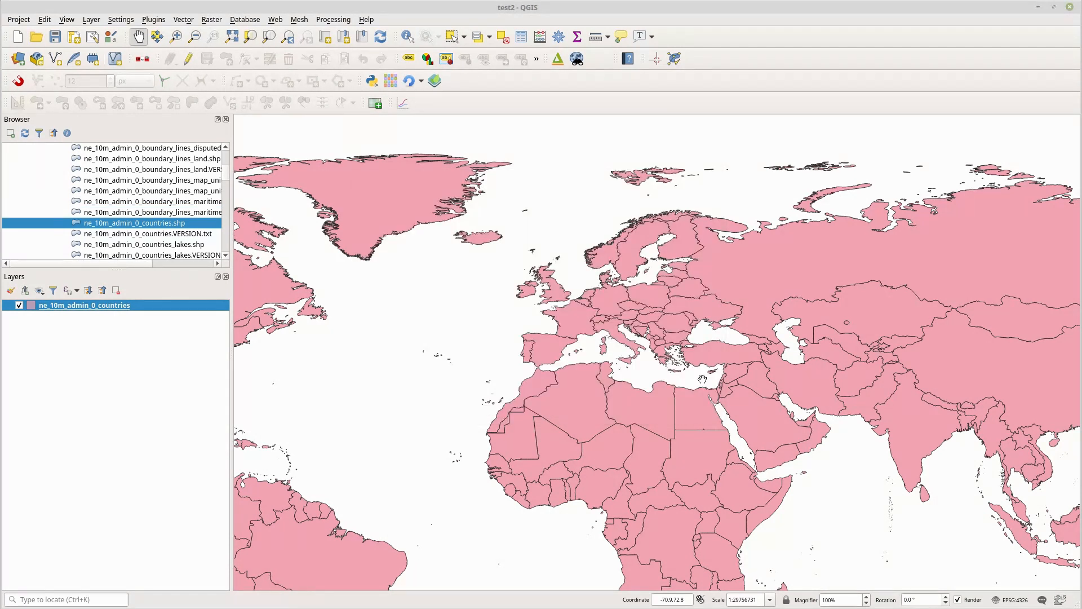
Create a new empty project and load World Simple.qlr from the favorite Useful Layers folder onto the map
{"action": "left_click", "coordinate": [17, 37]}
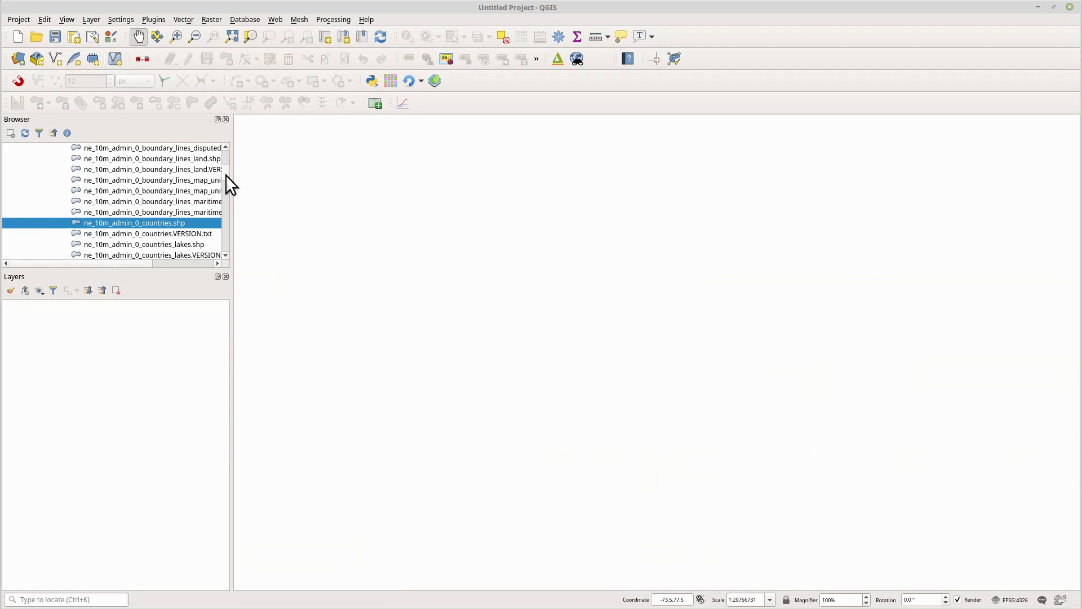
{"action": "left_click_drag", "start_coordinate": [225, 175], "coordinate": [113, 134]}
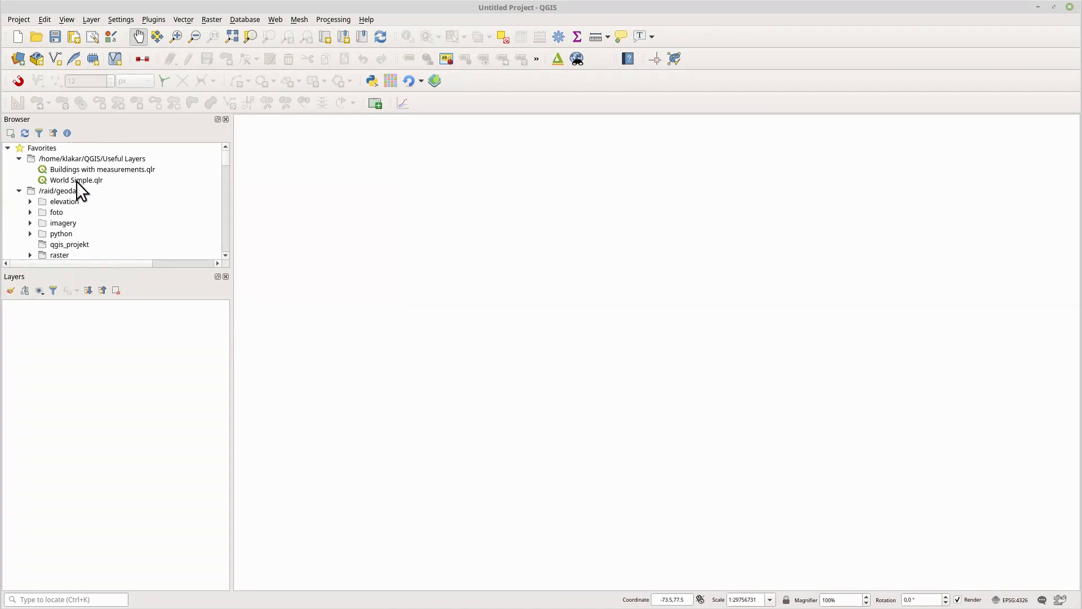
{"action": "left_click_drag", "start_coordinate": [73, 180], "coordinate": [439, 293]}
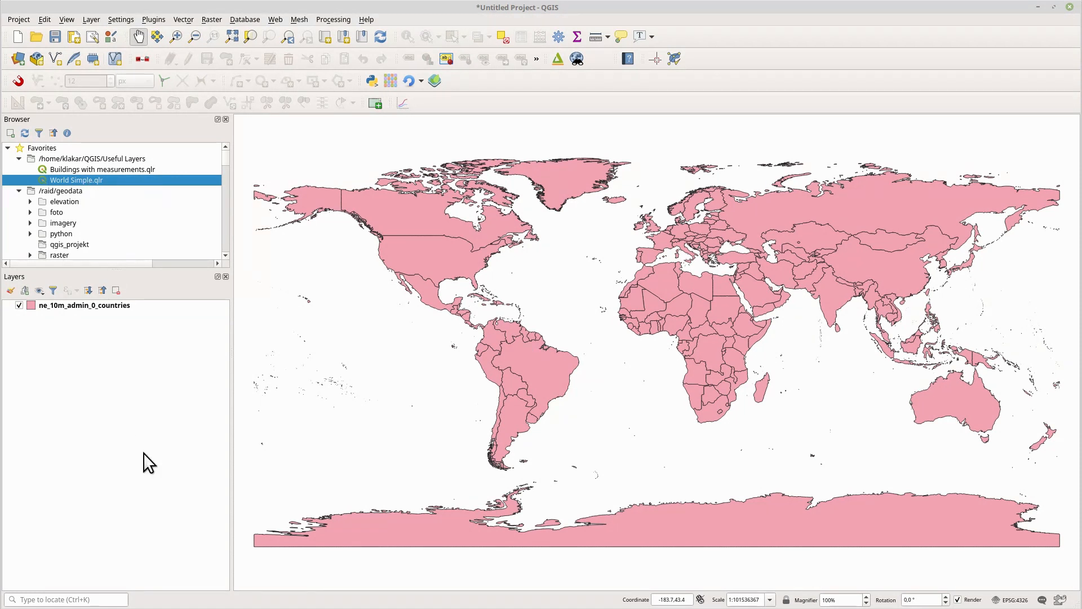
Switch to the file manager and open World Simple.qlr in the Textredigerare text editor to examine the layer's source path
{"action": "key", "text": "alt+Tab"}
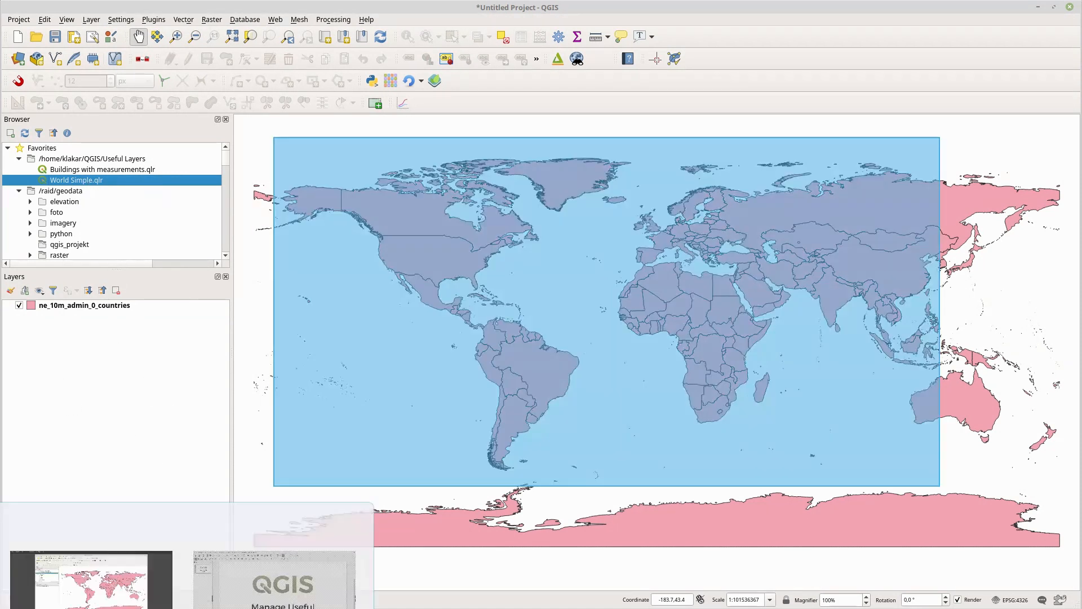
{"action": "right_click", "coordinate": [448, 218]}
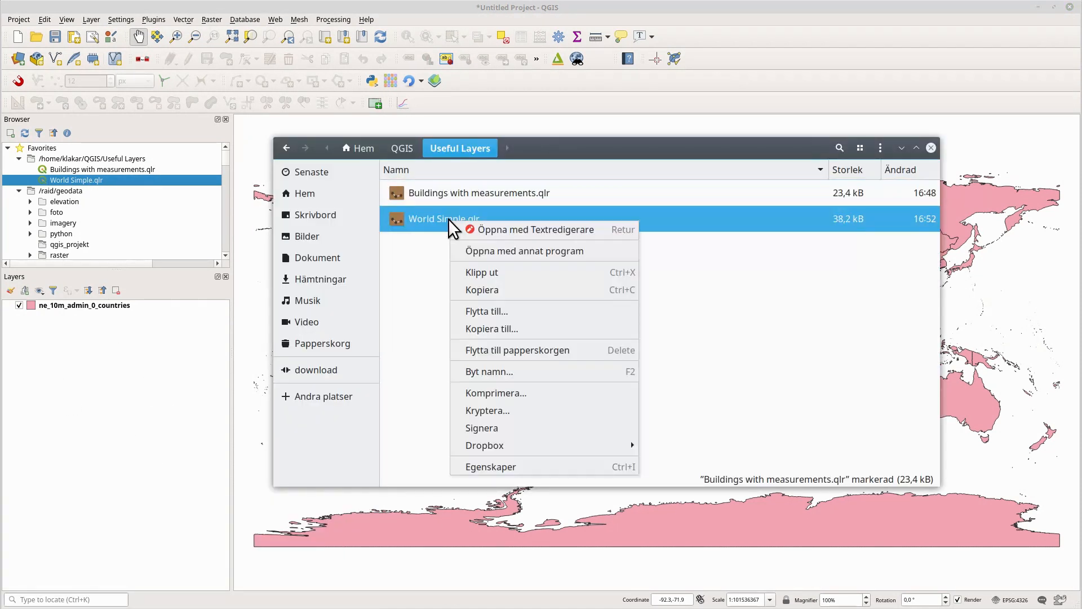
{"action": "left_click", "coordinate": [485, 225]}
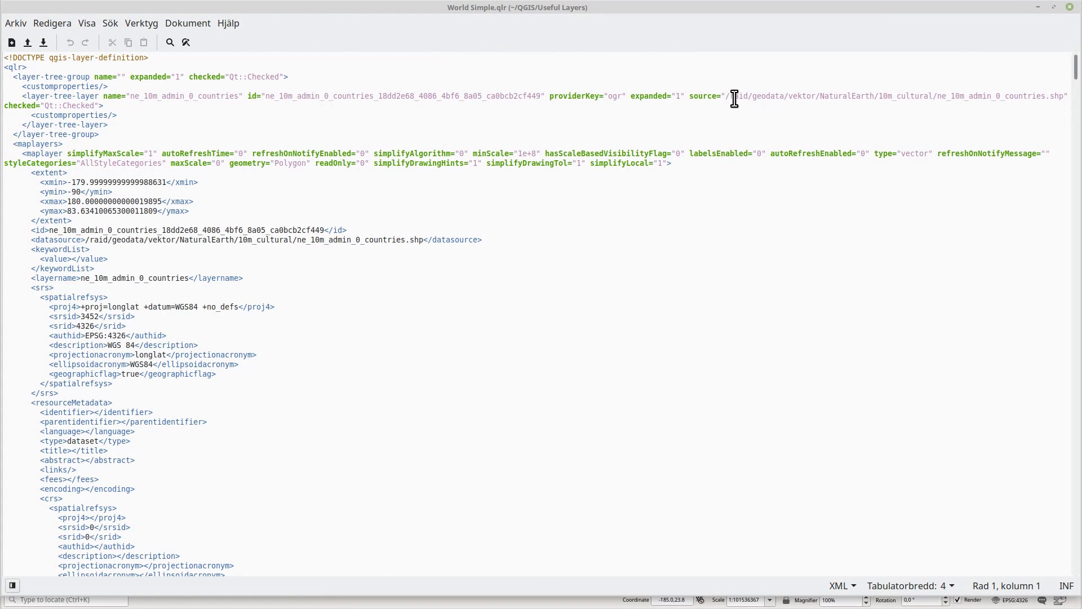
{"action": "left_click_drag", "start_coordinate": [725, 96], "coordinate": [1065, 96]}
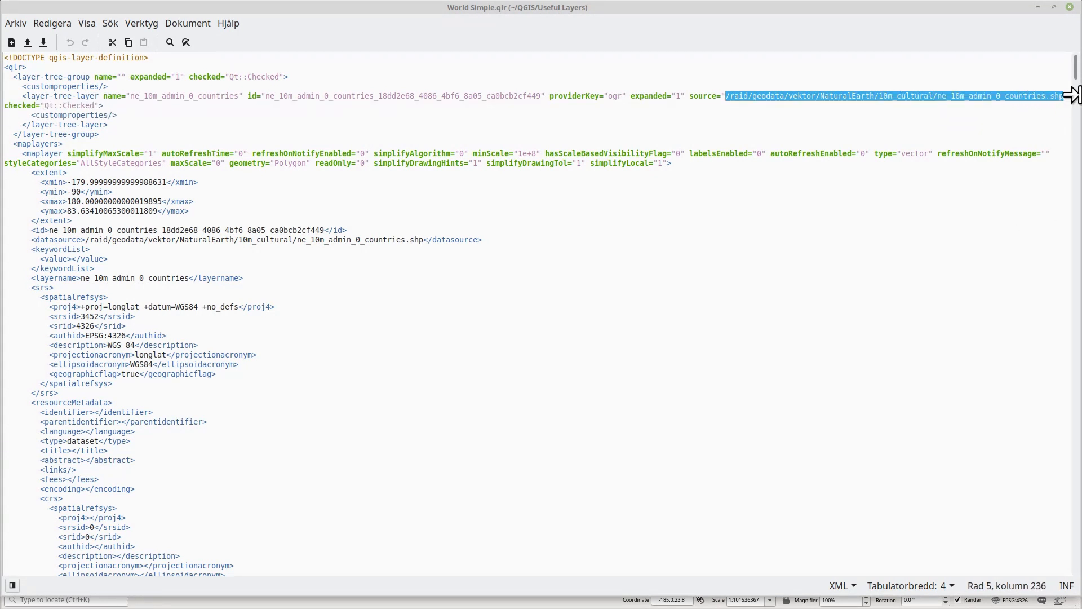
{"action": "left_click", "coordinate": [749, 96]}
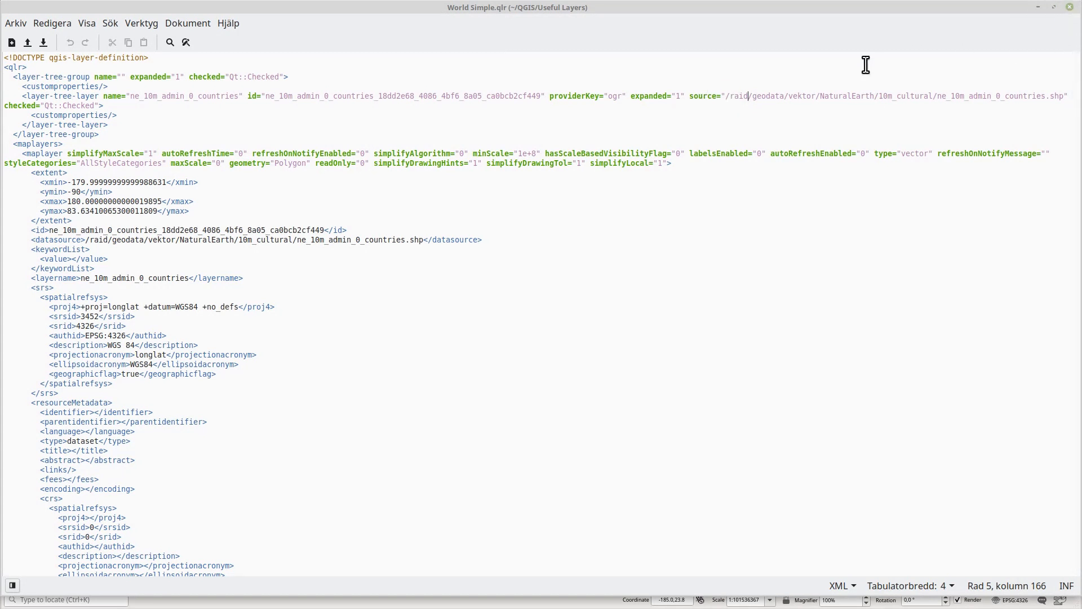
Try replacing the folder part of the layer's source path with ".", and put the 10m_cultural folder path back
{"action": "left_click_drag", "start_coordinate": [730, 99], "coordinate": [932, 97]}
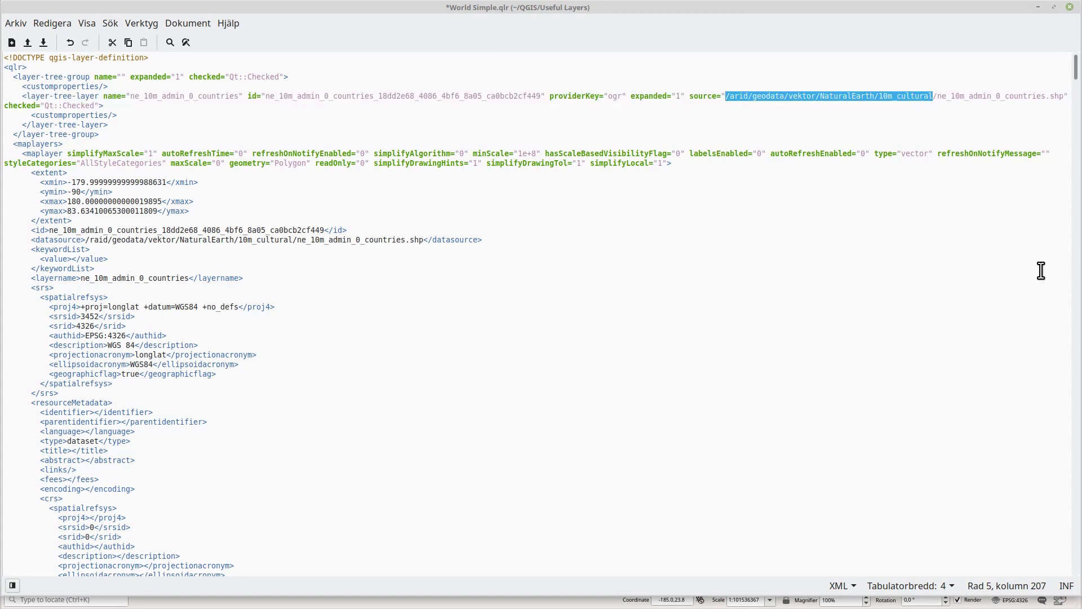
{"action": "type", "text": "."}
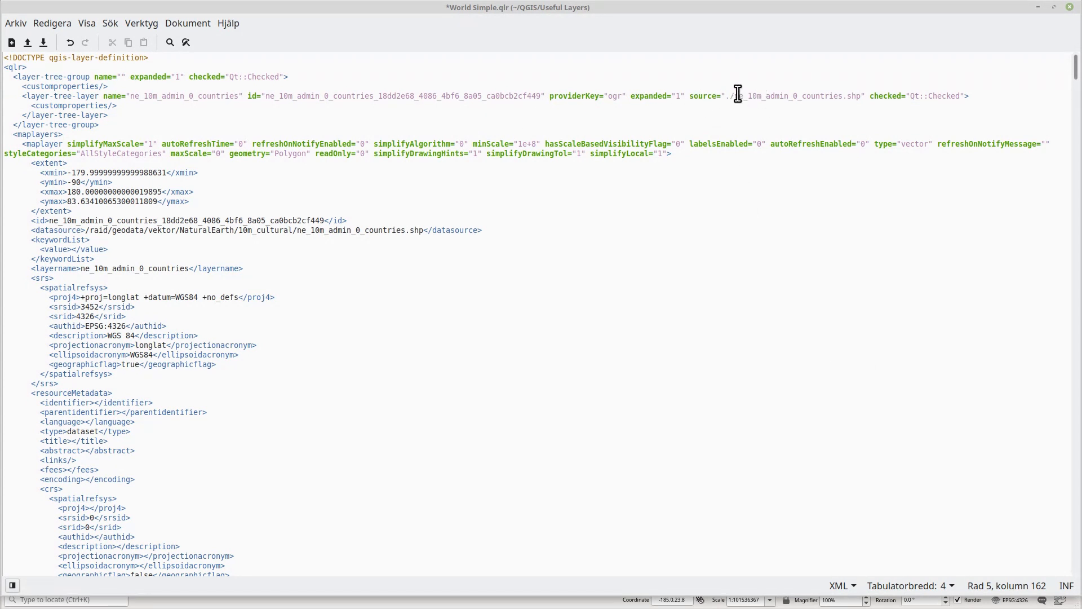
{"action": "key", "text": "BackSpace"}
{"action": "type", "text": "/raid/geodata/vektor/NaturalEarth/10m_cultural"}
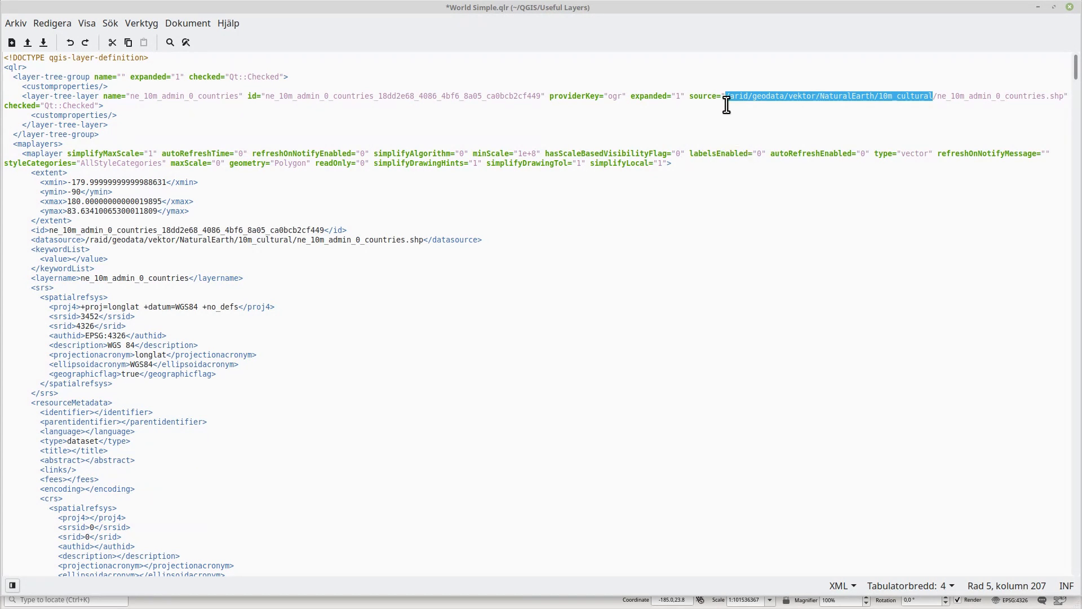
Close World Simple.qlr without saving, leave the file manager for QGIS, and collapse the favorite geodata folder in the browser
{"action": "left_click", "coordinate": [1070, 8]}
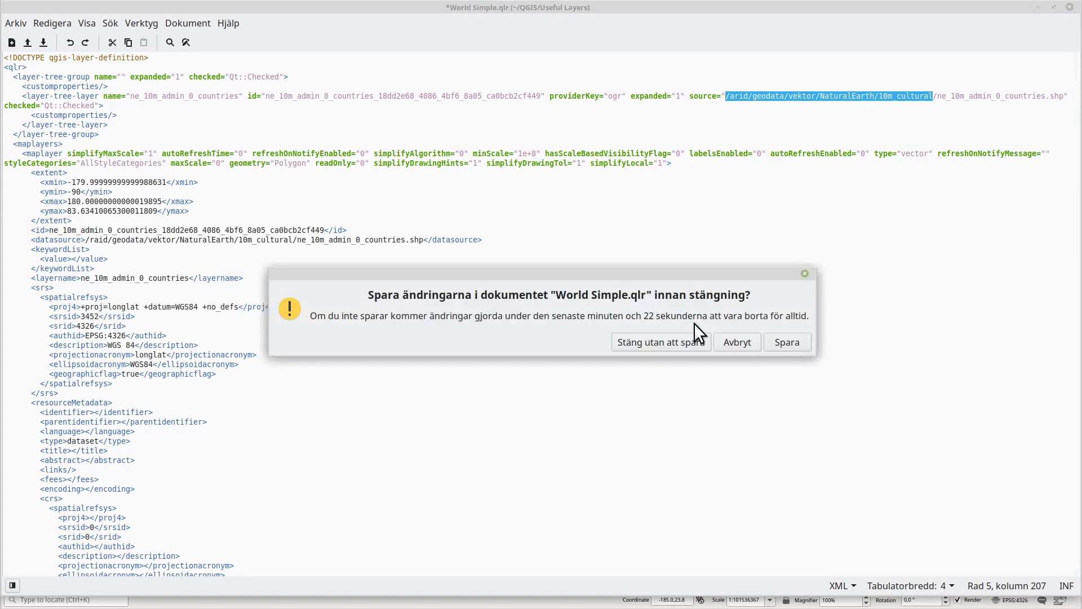
{"action": "left_click", "coordinate": [704, 340]}
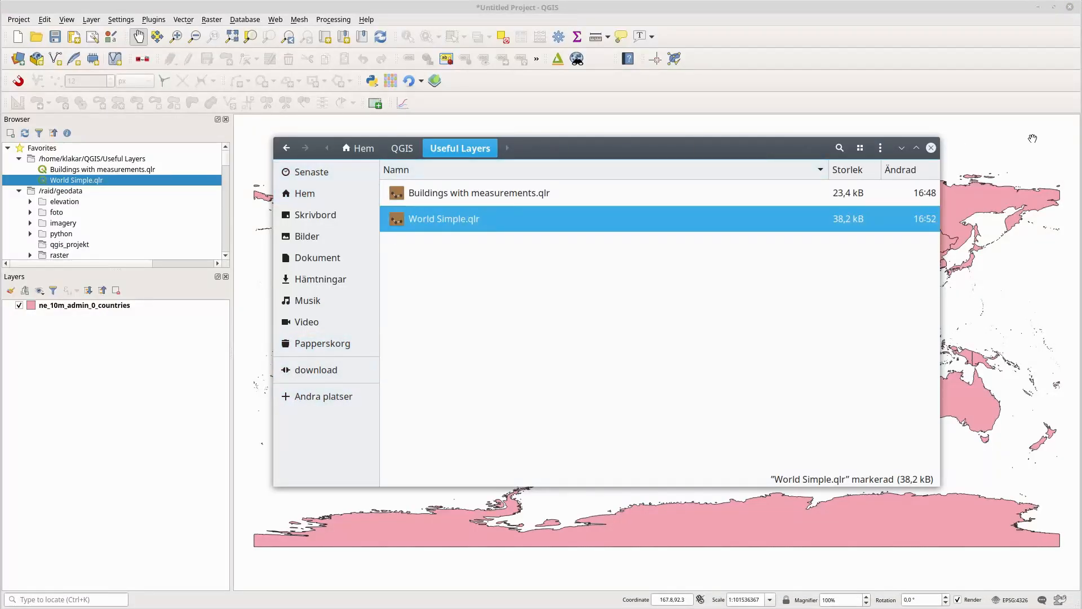
{"action": "left_click", "coordinate": [931, 148]}
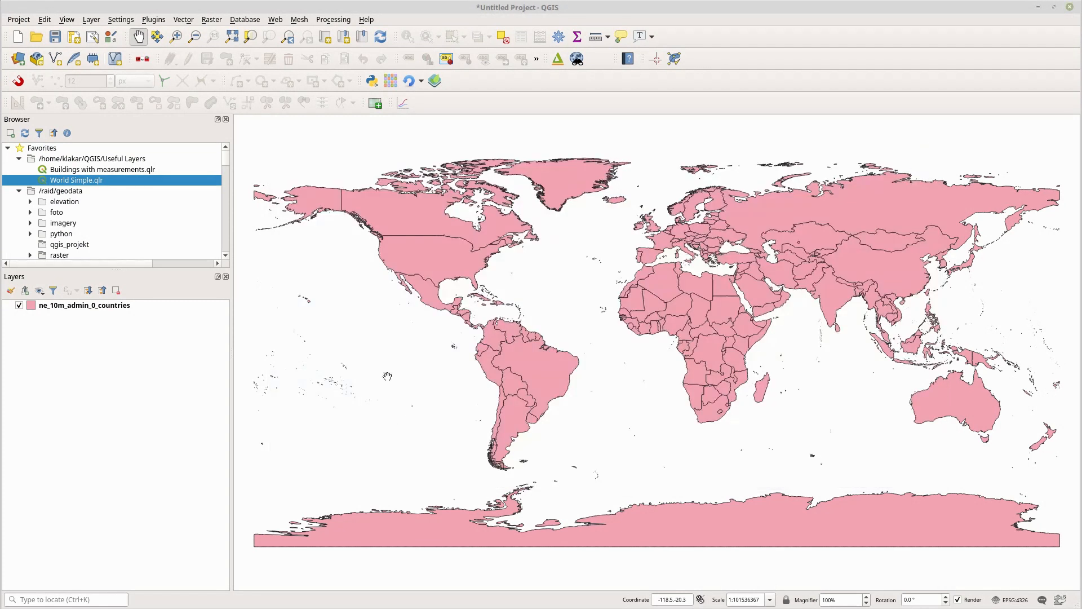
{"action": "left_click", "coordinate": [18, 191]}
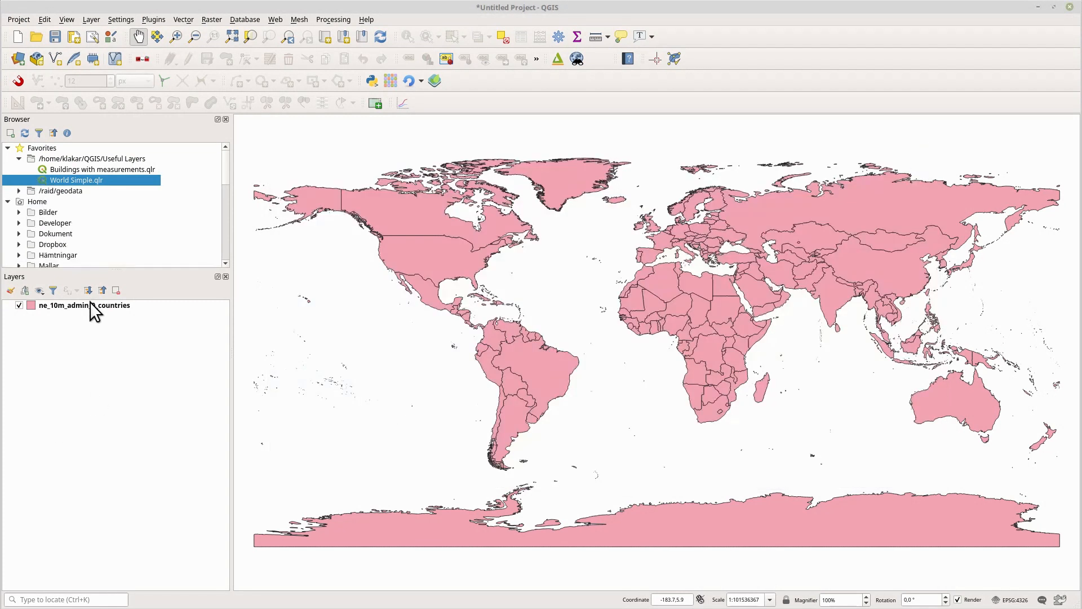
Create a new directory named World inside the favorite Useful Layers folder
{"action": "left_click", "coordinate": [65, 159]}
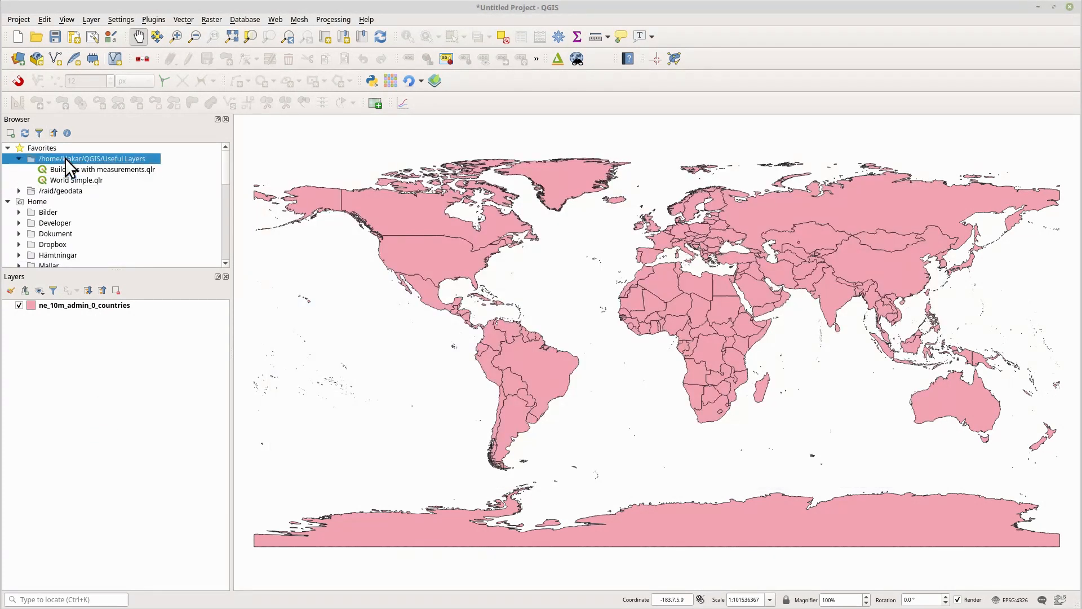
{"action": "right_click", "coordinate": [65, 159]}
{"action": "mouse_move", "coordinate": [89, 164]}
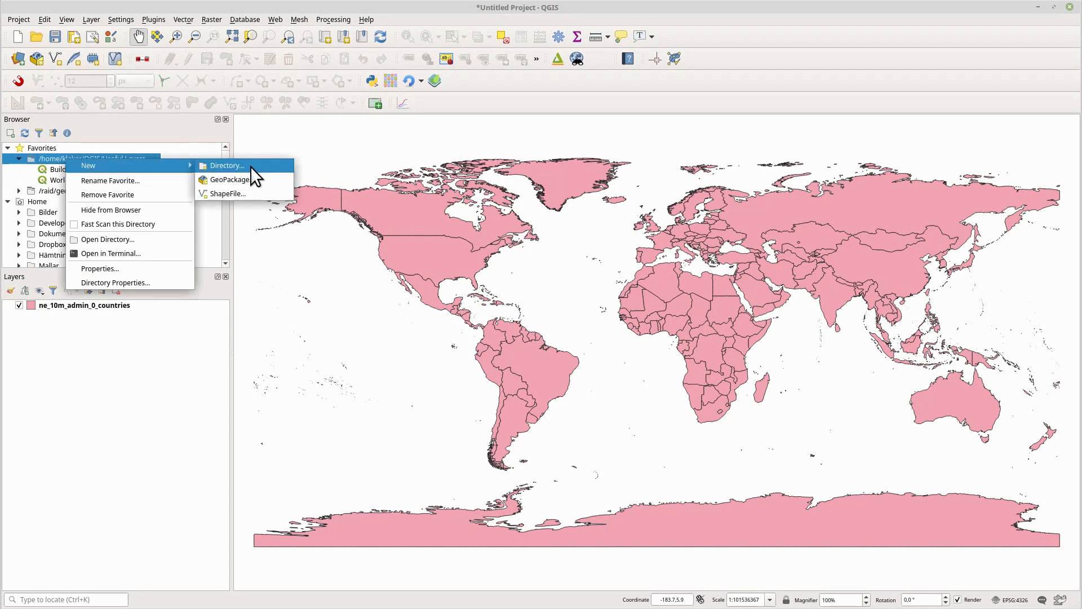
{"action": "left_click", "coordinate": [250, 166]}
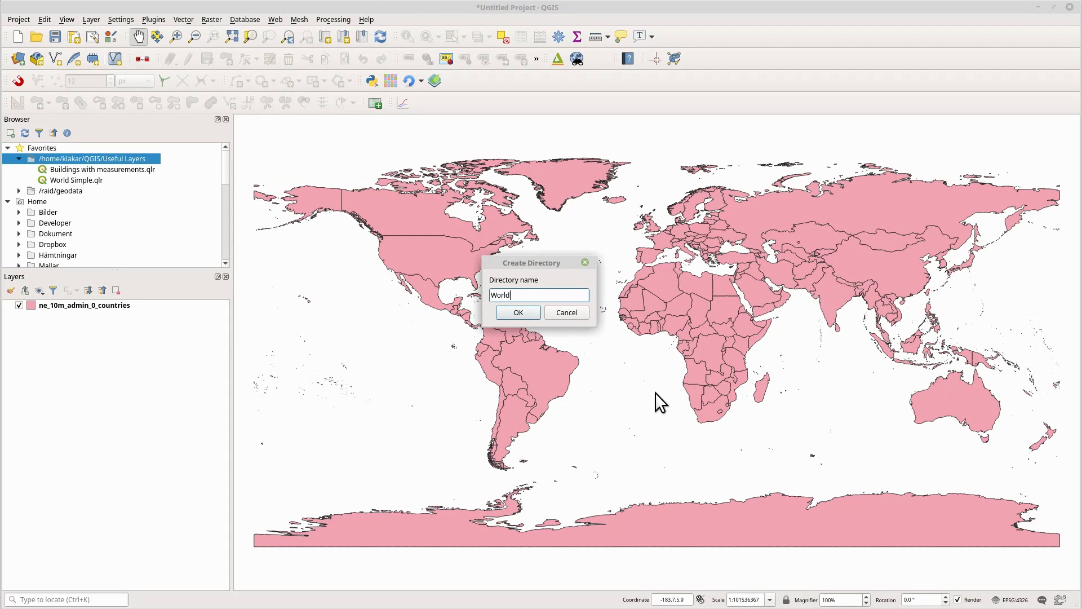
{"action": "key", "text": "Return"}
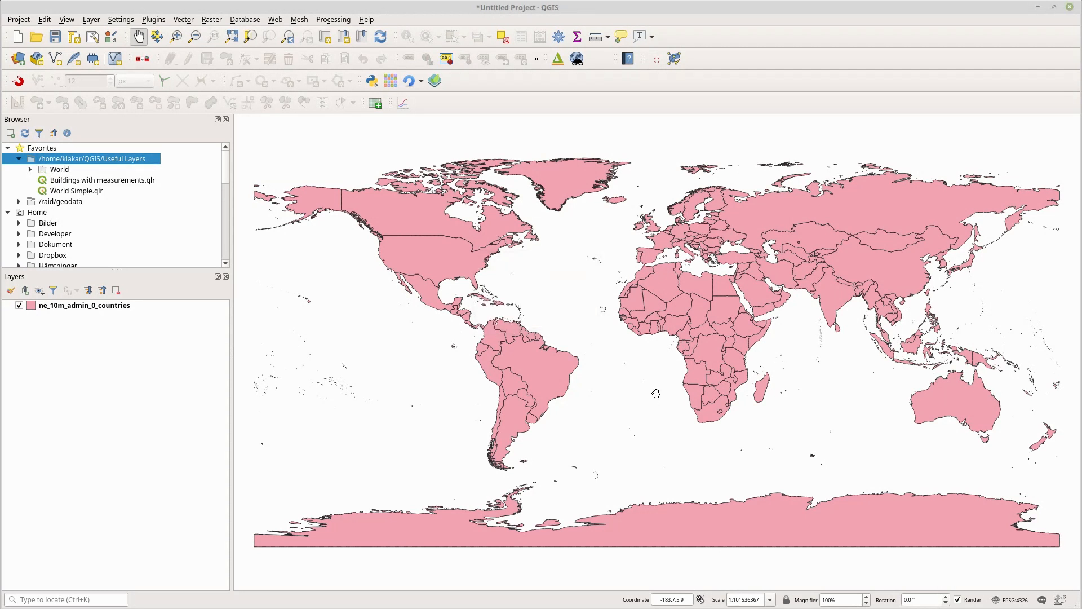
Try to move World Simple.qlr into the World folder within the browser tree
{"action": "left_click", "coordinate": [70, 189]}
{"action": "left_click_drag", "start_coordinate": [70, 188], "coordinate": [57, 168]}
{"action": "right_click", "coordinate": [58, 189]}
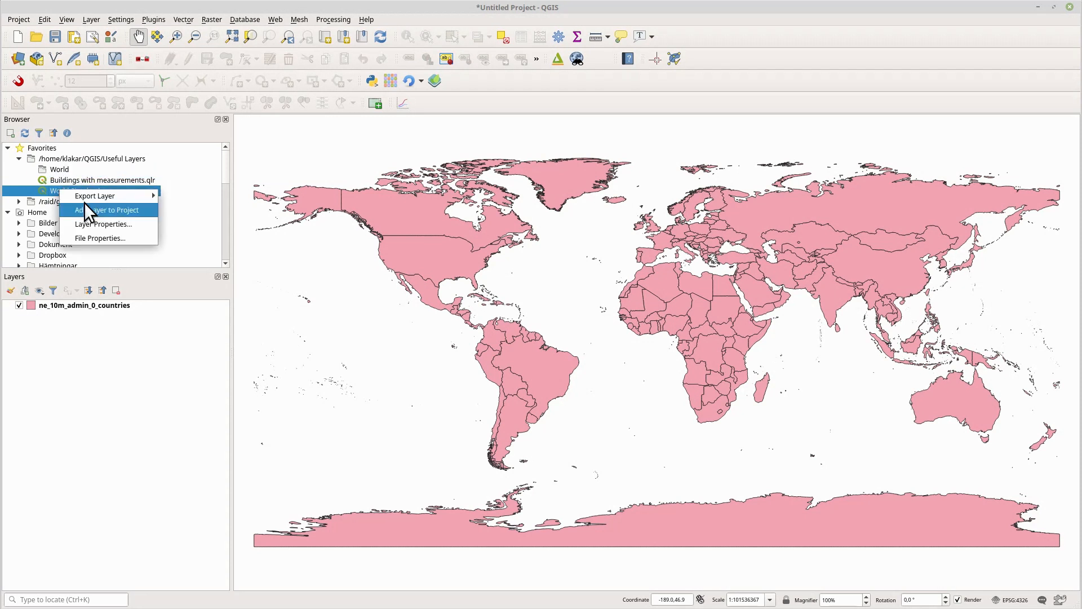
{"action": "left_click", "coordinate": [120, 419]}
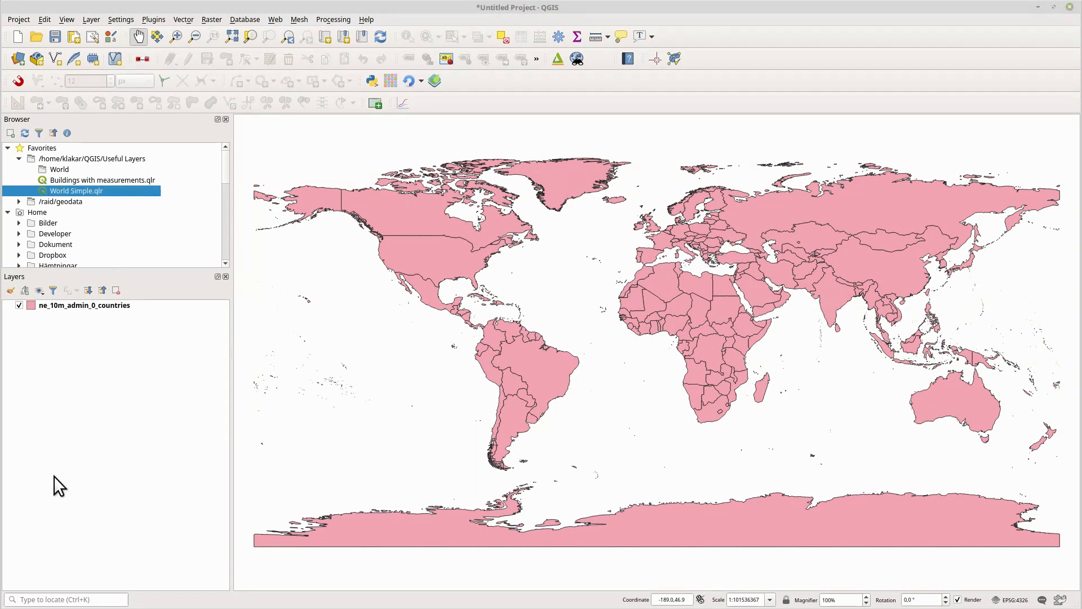
Switch to the file manager, move World Simple.qlr from QGIS/Useful Layers into its World subfolder, and return to QGIS
{"action": "double_click", "coordinate": [452, 424]}
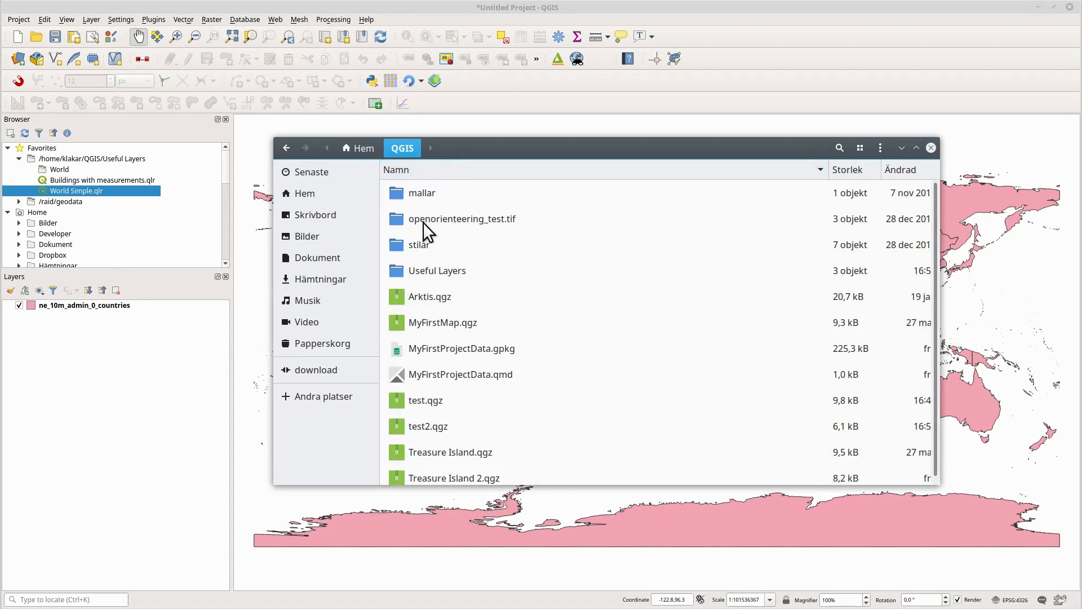
{"action": "double_click", "coordinate": [420, 264]}
{"action": "left_click_drag", "start_coordinate": [420, 246], "coordinate": [490, 250]}
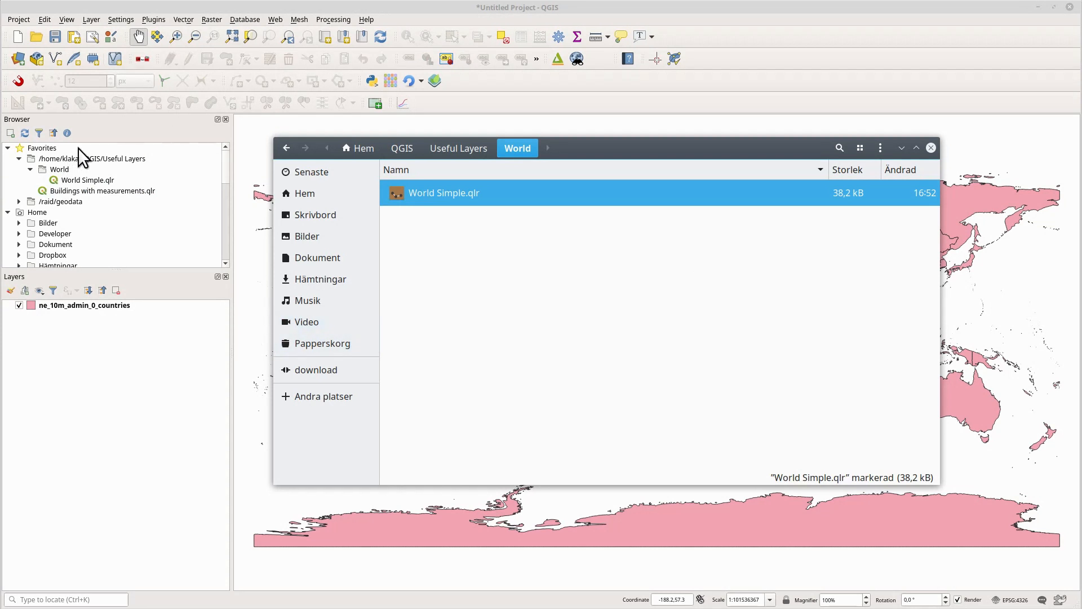
{"action": "left_click", "coordinate": [930, 148]}
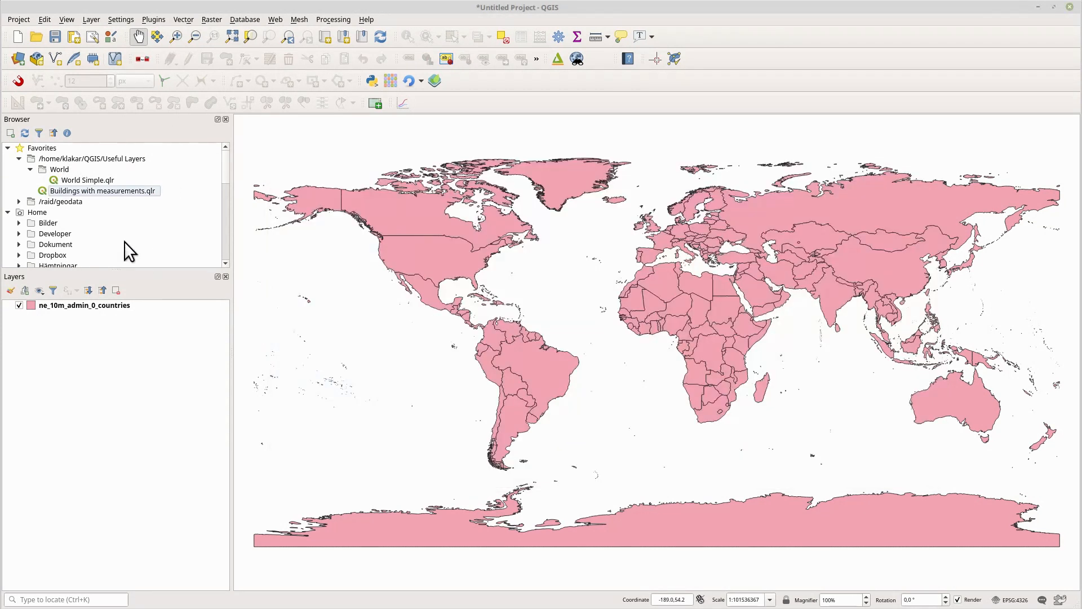
Check the World subfolder's contents in the browser, and leave the favorite Useful Layers folder collapsed and selected
{"action": "left_click", "coordinate": [31, 169]}
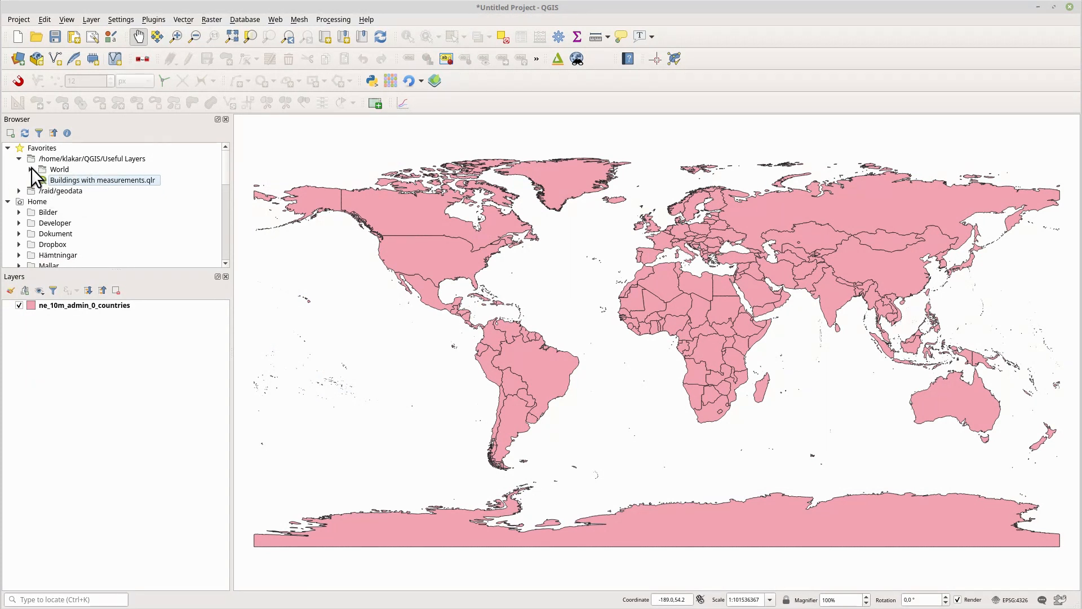
{"action": "left_click", "coordinate": [31, 170]}
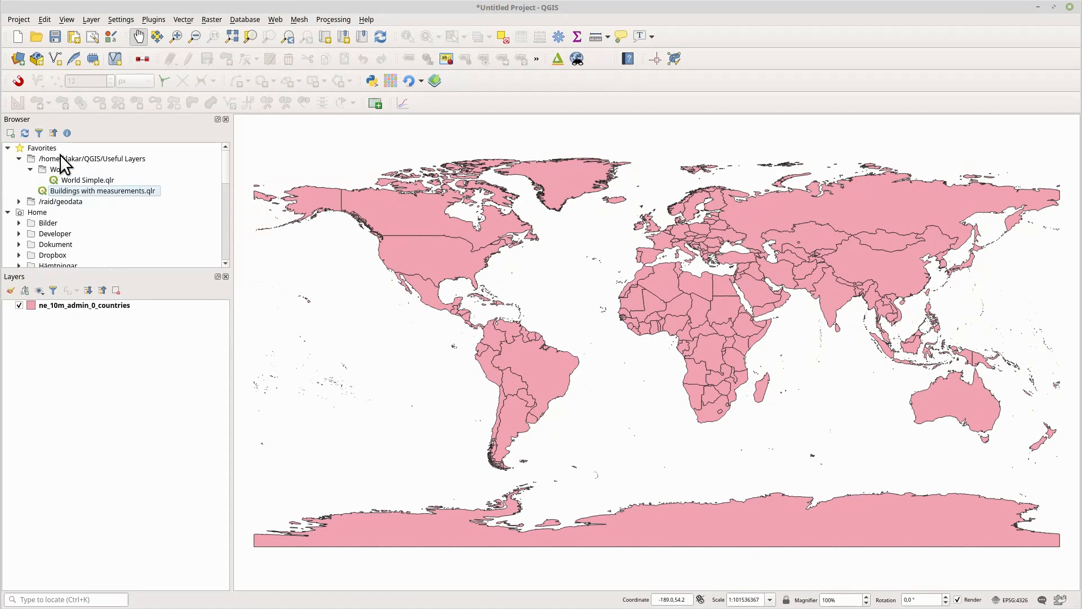
{"action": "left_click", "coordinate": [19, 160]}
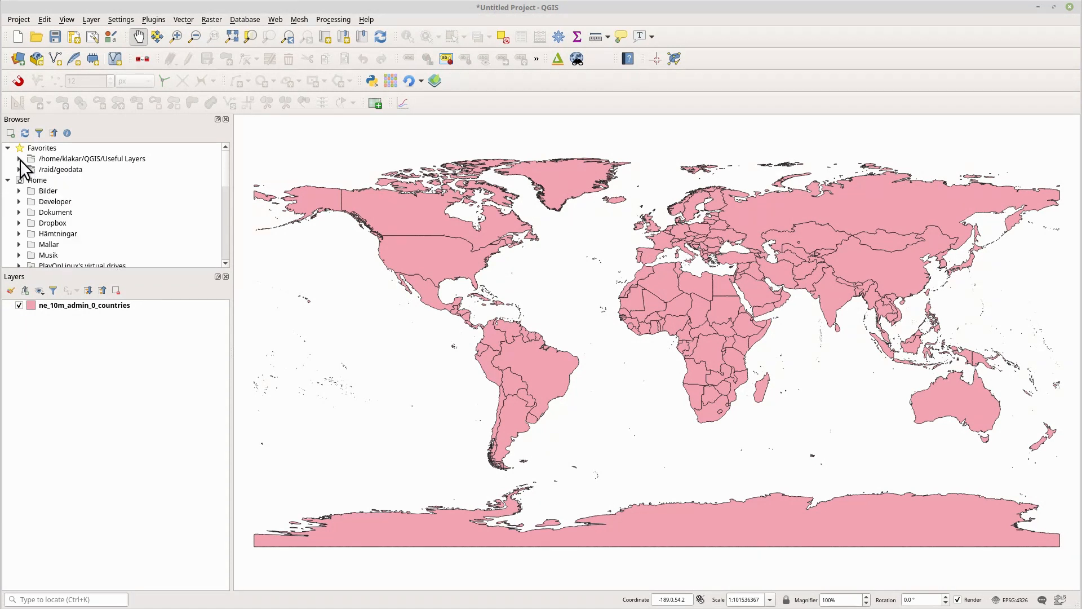
{"action": "left_click", "coordinate": [87, 157]}
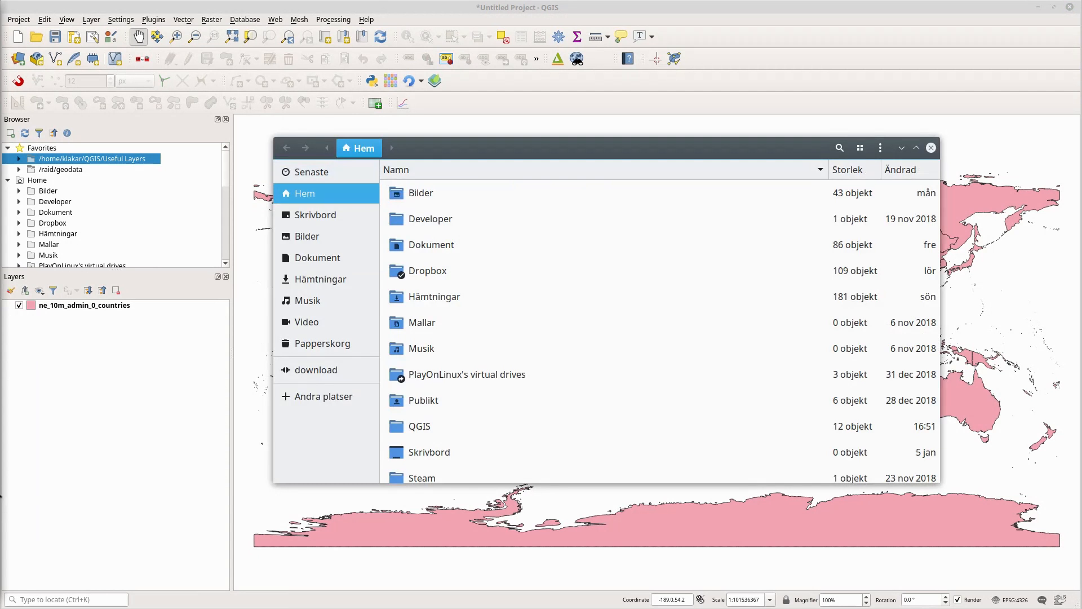
Switch to the file manager, open archive creation as .zip for the QGIS/Useful Layers folder, and cancel it
{"action": "double_click", "coordinate": [430, 424]}
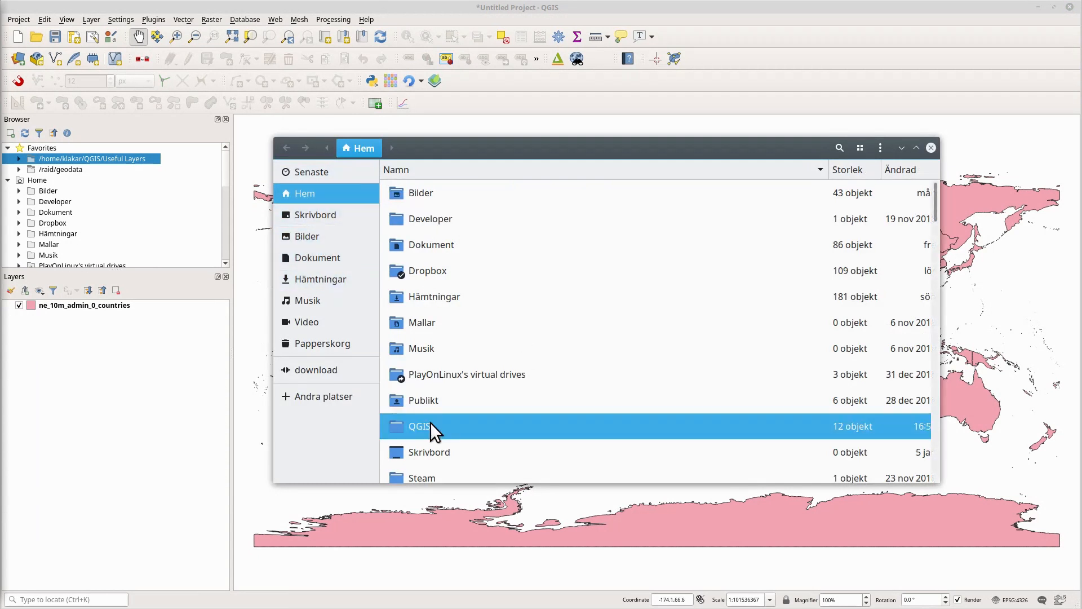
{"action": "right_click", "coordinate": [436, 273]}
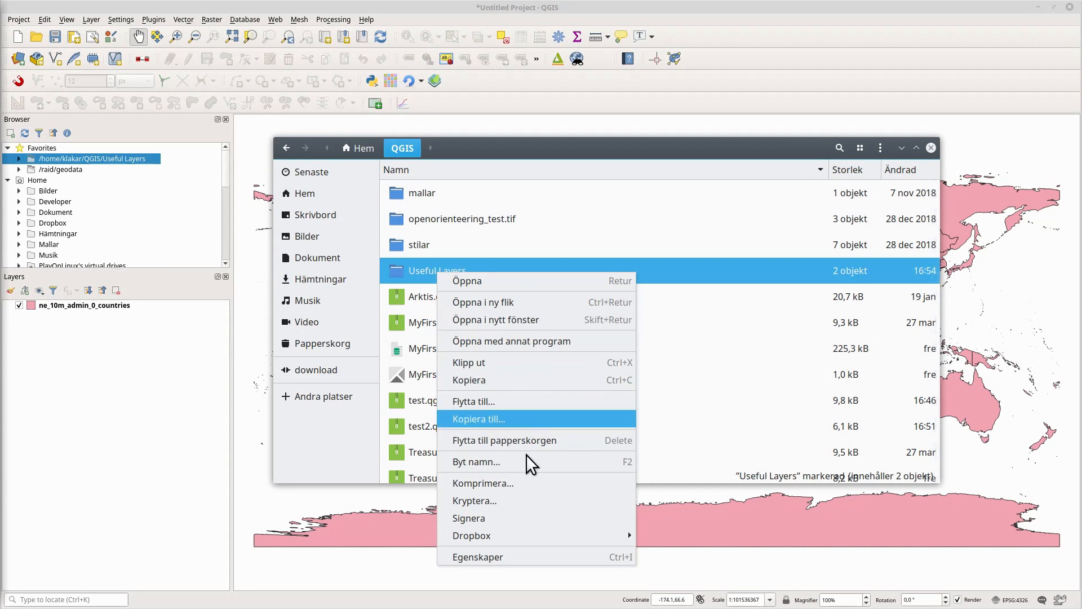
{"action": "left_click", "coordinate": [506, 480]}
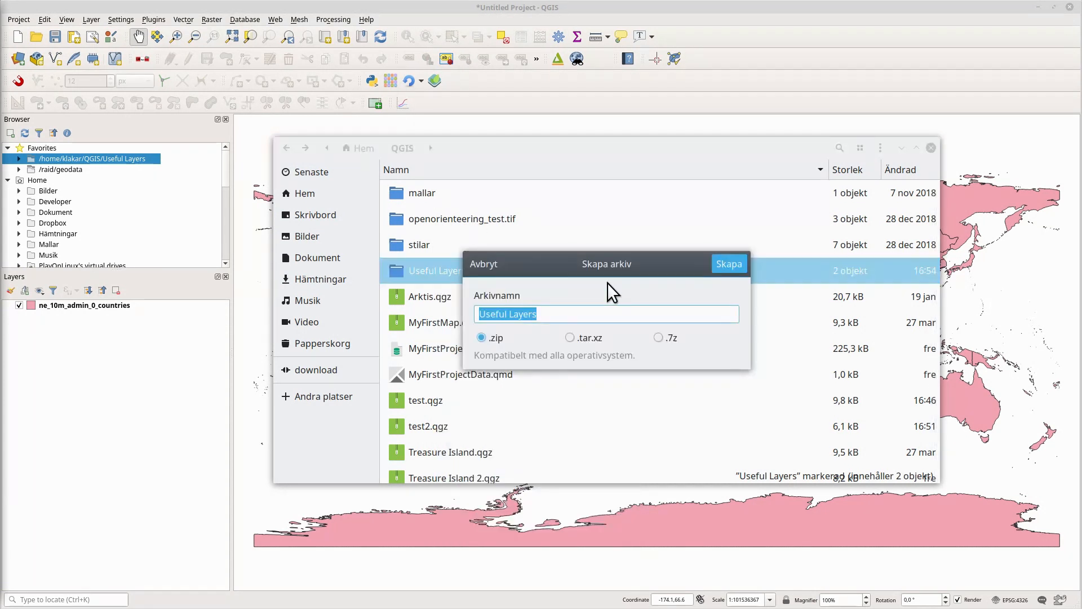
{"action": "left_click_drag", "start_coordinate": [611, 265], "coordinate": [702, 215]}
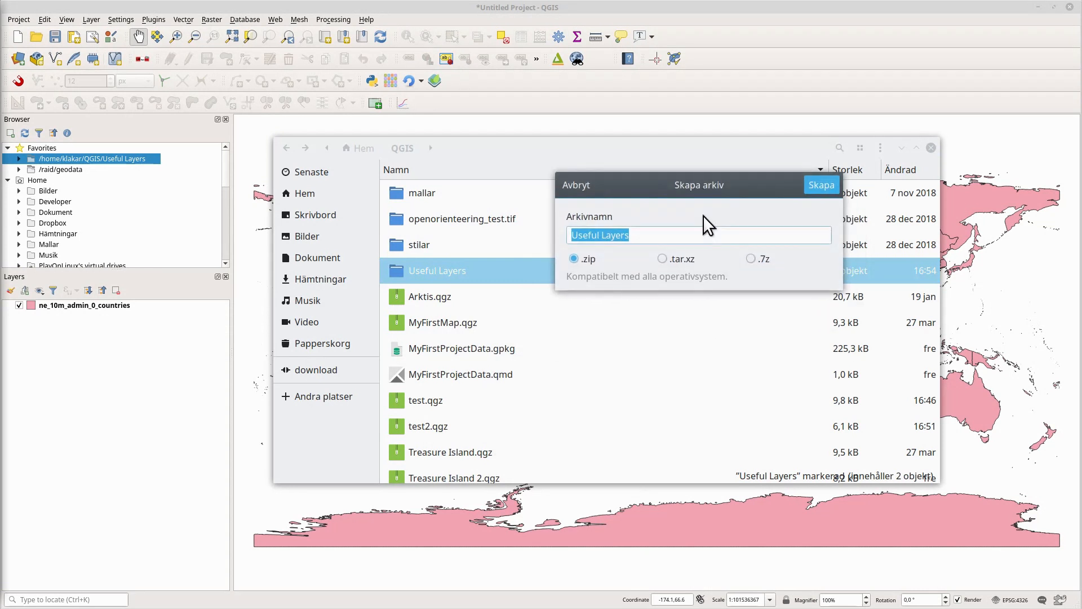
{"action": "left_click", "coordinate": [575, 185]}
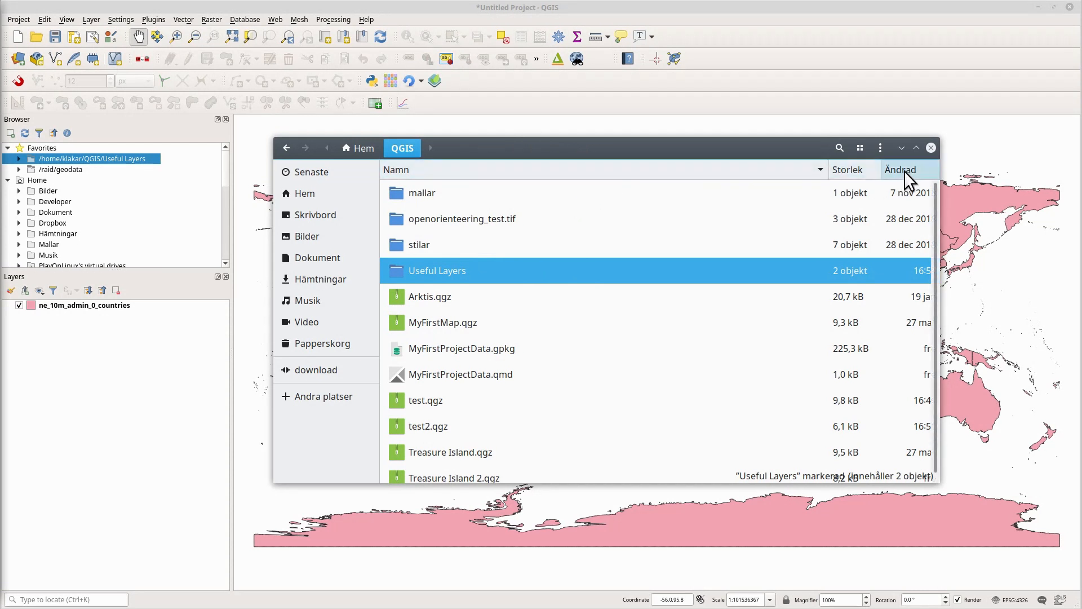
{"action": "left_click", "coordinate": [931, 148]}
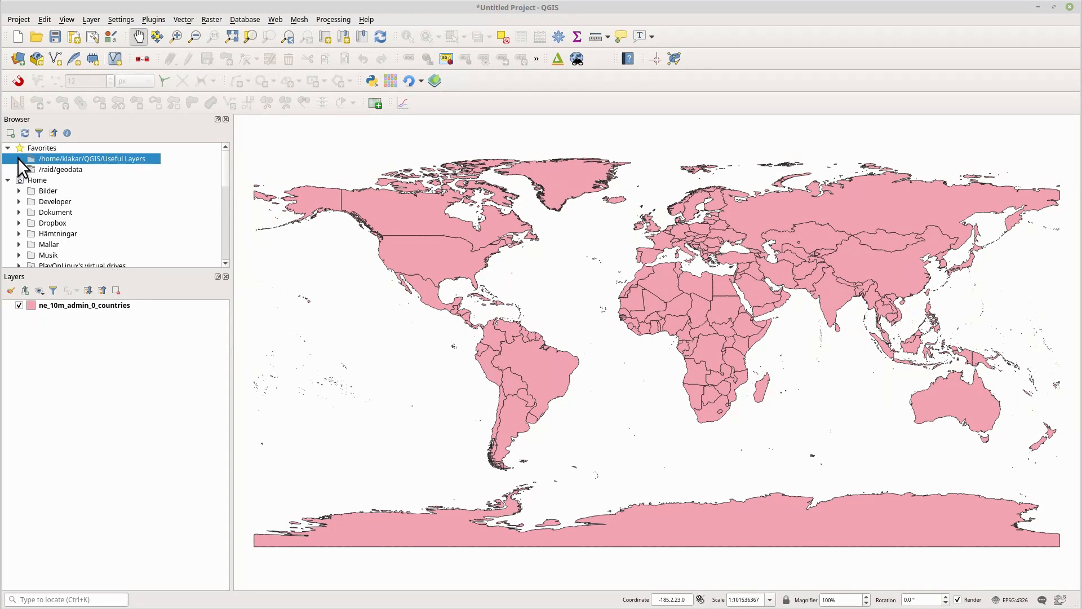
{"action": "right_click", "coordinate": [44, 307]}
{"action": "mouse_move", "coordinate": [119, 514]}
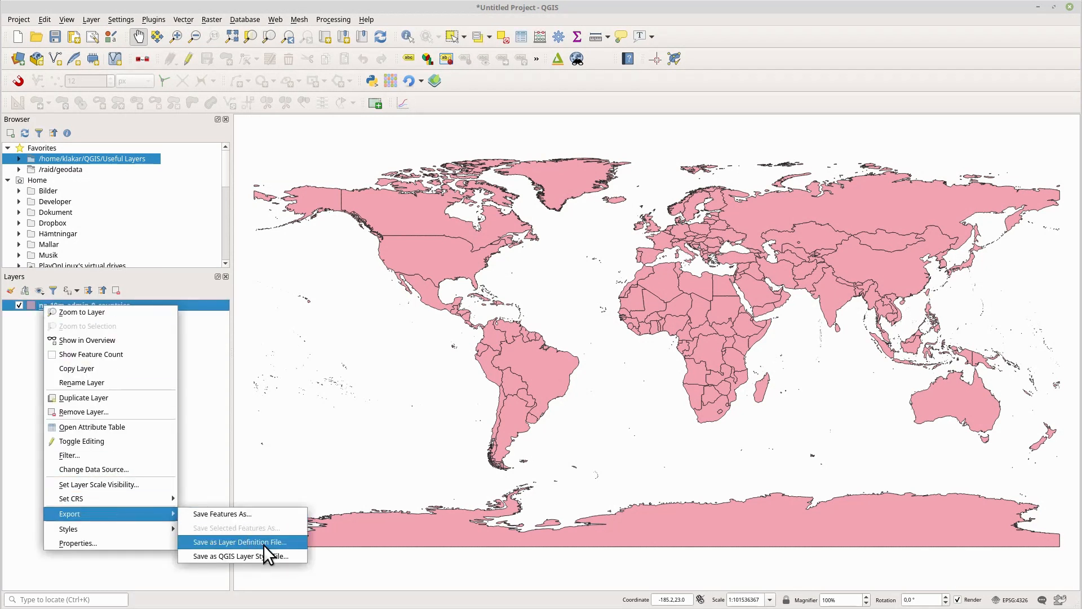
{"action": "left_click", "coordinate": [213, 434]}
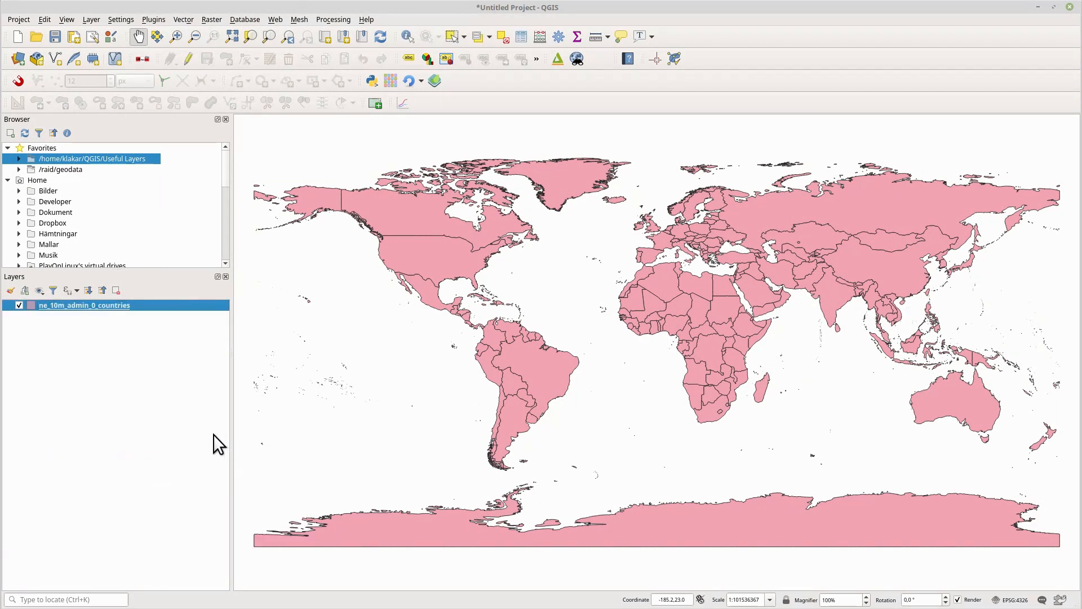